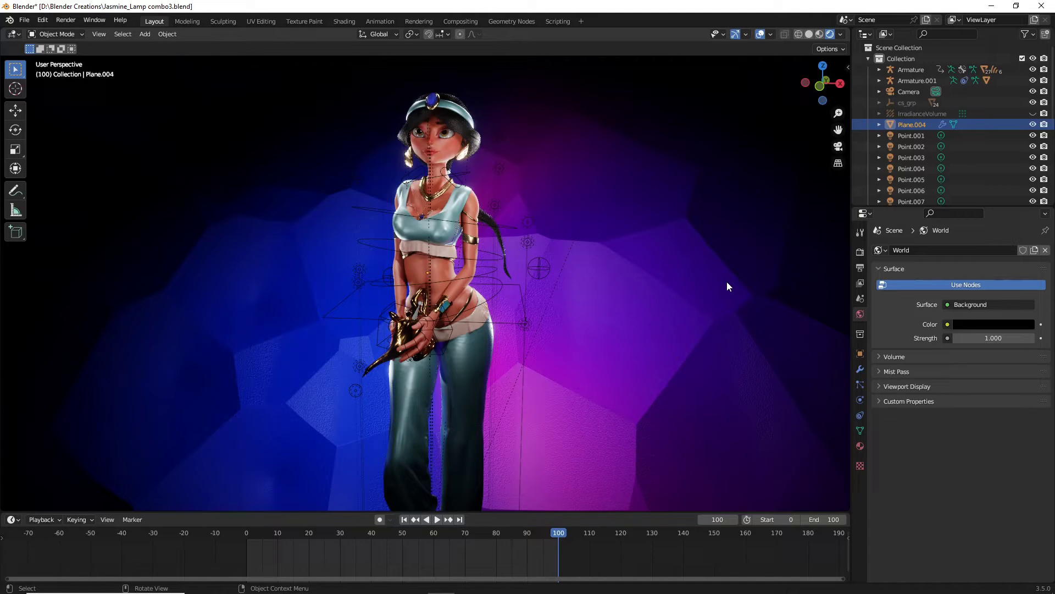
- Toggle the viewport between Material Preview and Rendered shading, then orbit around the character
left_click(819, 34)
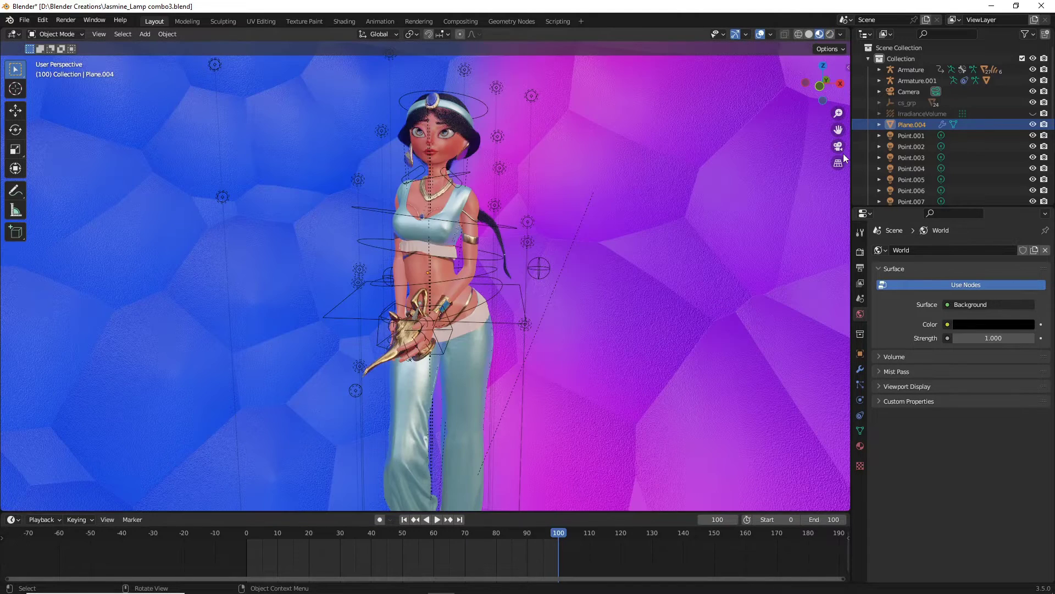
left_click(829, 35)
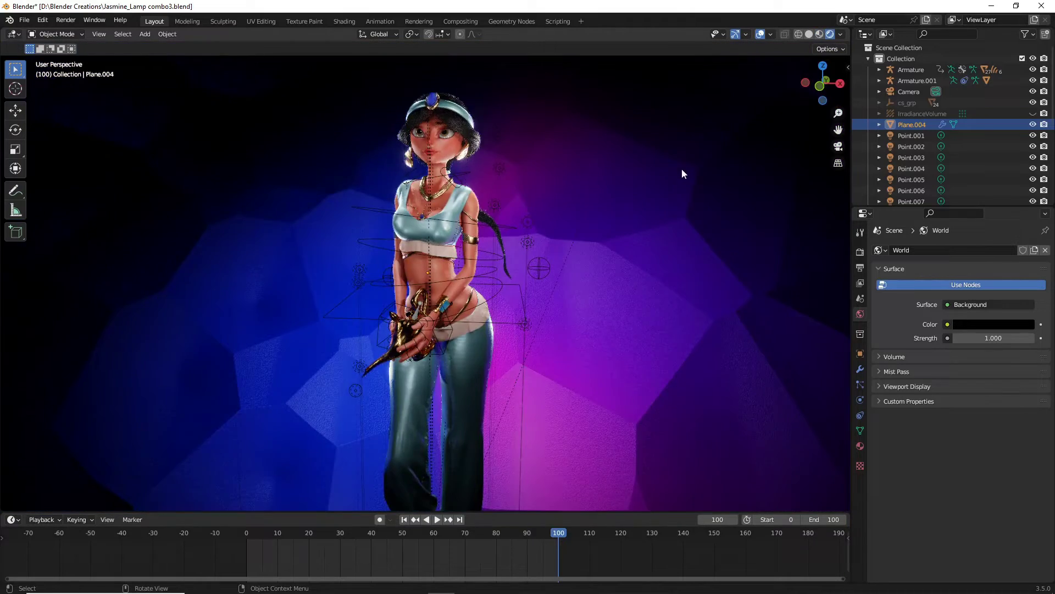
mouse_move(682, 169)
middle_mouse_down()
mouse_move(703, 177)
mouse_move(565, 153)
mouse_move(655, 160)
middle_mouse_up()
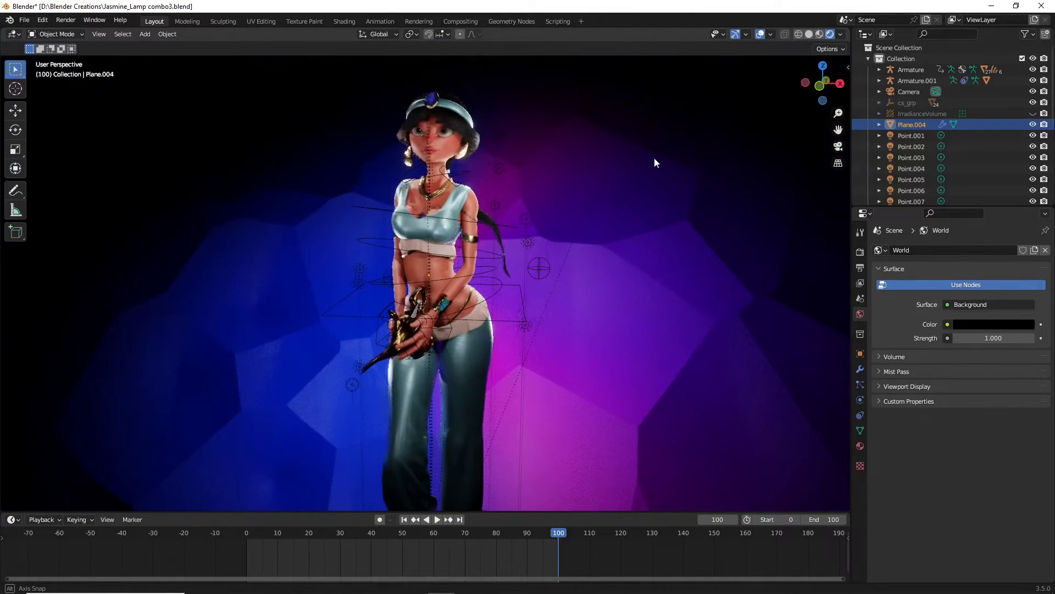
- Return to Material Preview and move the golden lamp Circle.002 toward the character's hands
left_click(824, 35)
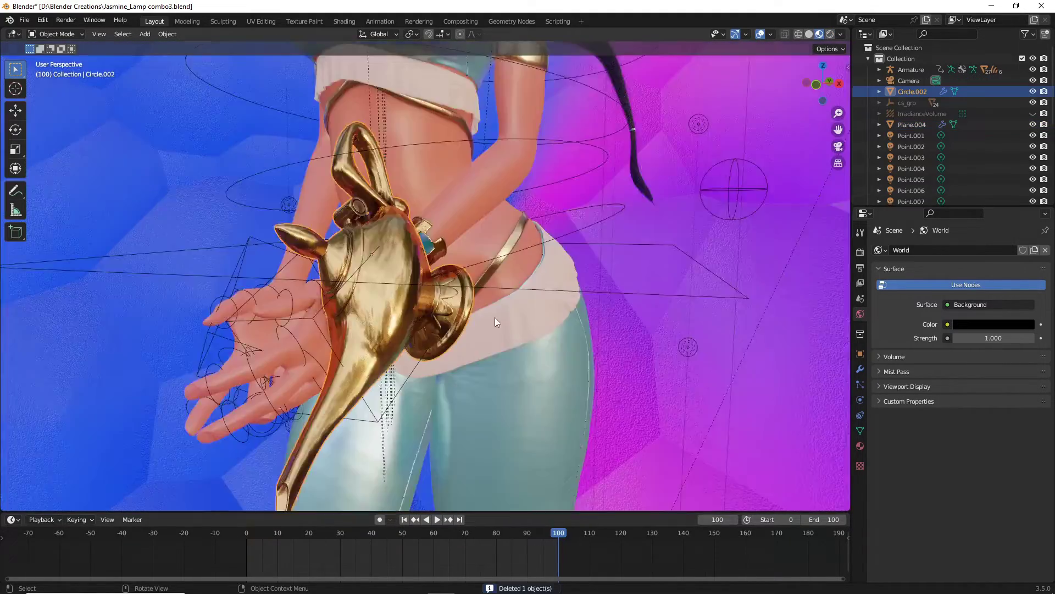
scroll(495, 318, "down", 3)
middle_click_drag(500, 319, 537, 326)
key("g")
left_click(309, 327)
key("g")
left_click(334, 289)
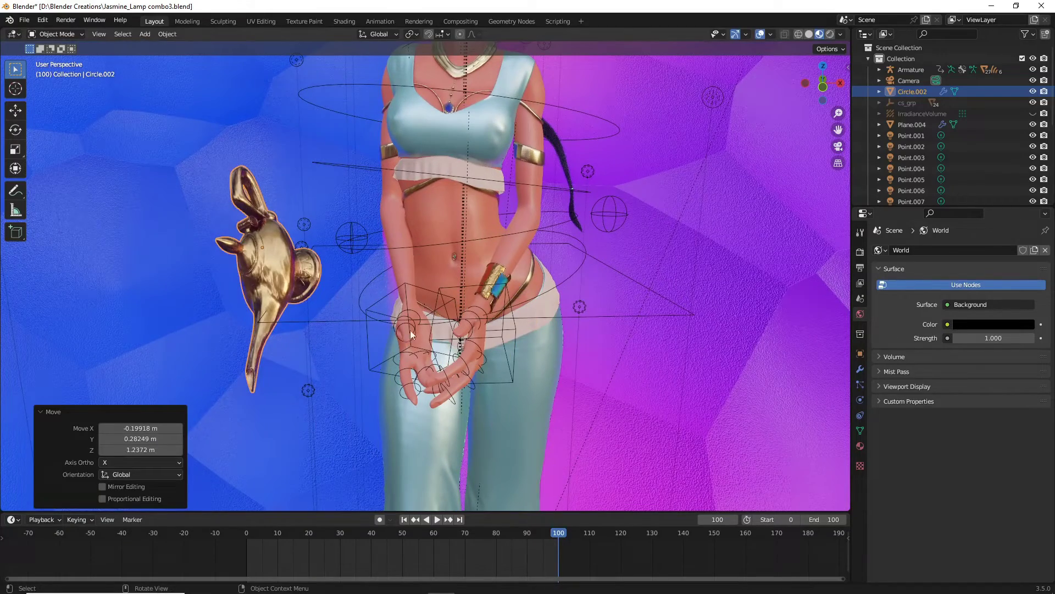
middle_click_drag(431, 335, 520, 343)
middle_click_drag(593, 336, 566, 297)
- Refine the lamp's position from several angles, cancelling the final move
key("g")
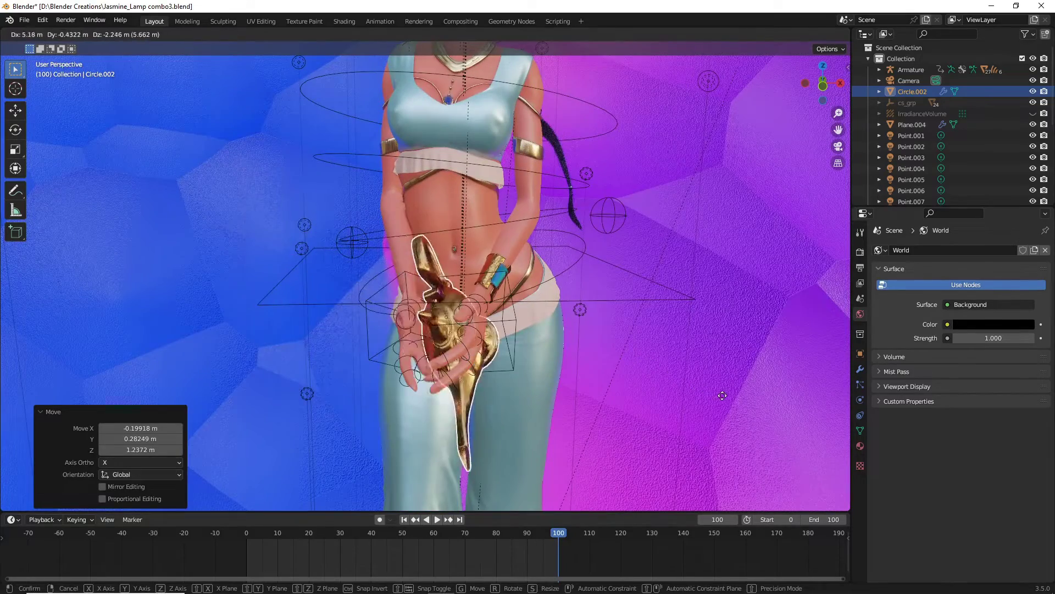
left_click(701, 394)
middle_click_drag(701, 394, 574, 338)
key("g")
left_click(673, 350)
key("g")
left_click(648, 290)
middle_click_drag(473, 385, 394, 360)
key("g")
right_click(481, 353)
- Rotate the lamp to rest in the hands and nudge it slightly into place
key("r")
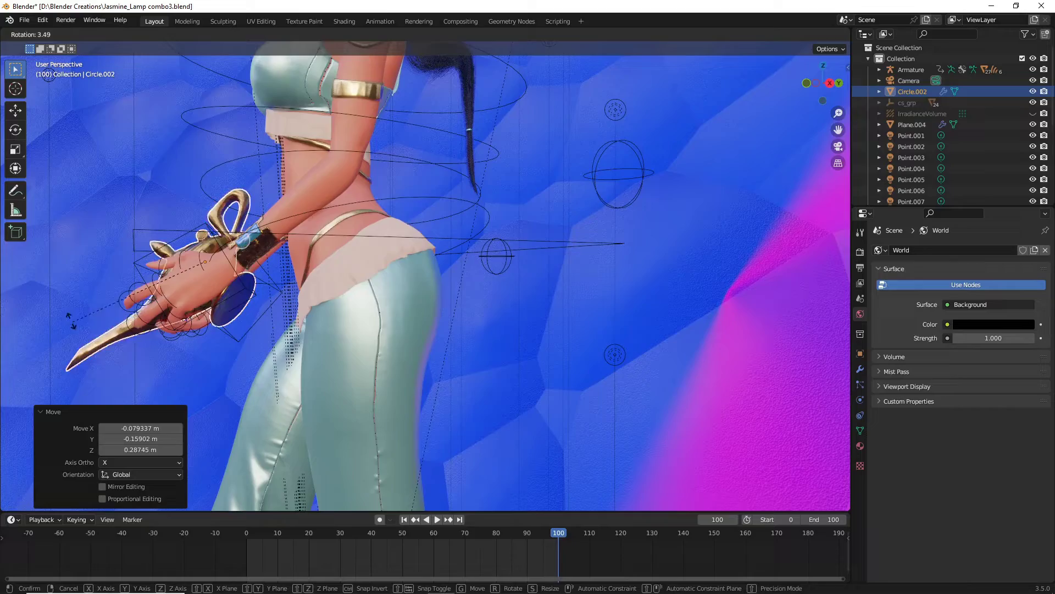
left_click(67, 309)
middle_click_drag(67, 309, 416, 388)
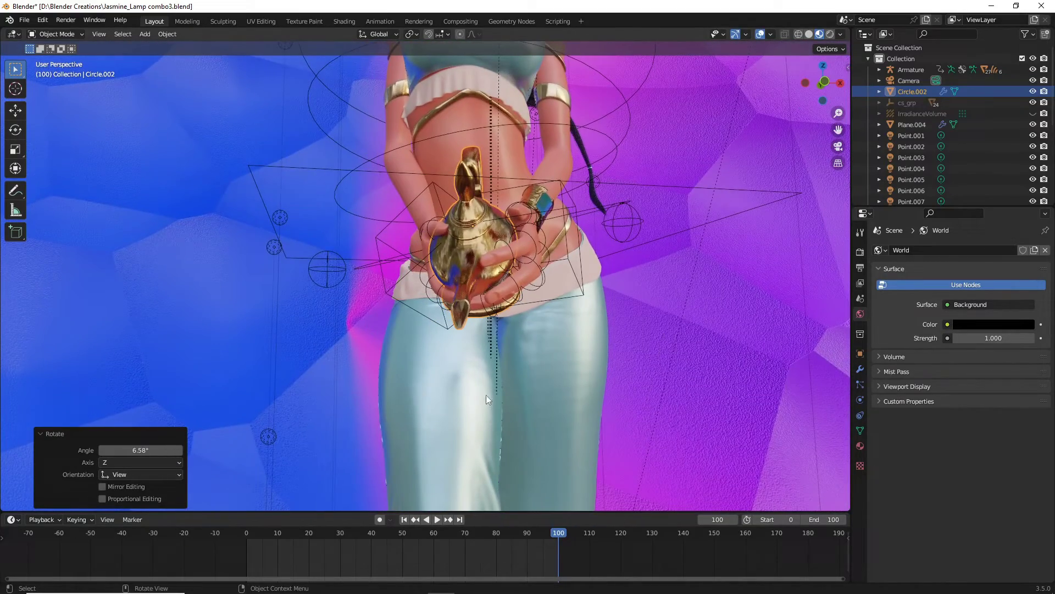
key("g")
left_click(501, 400)
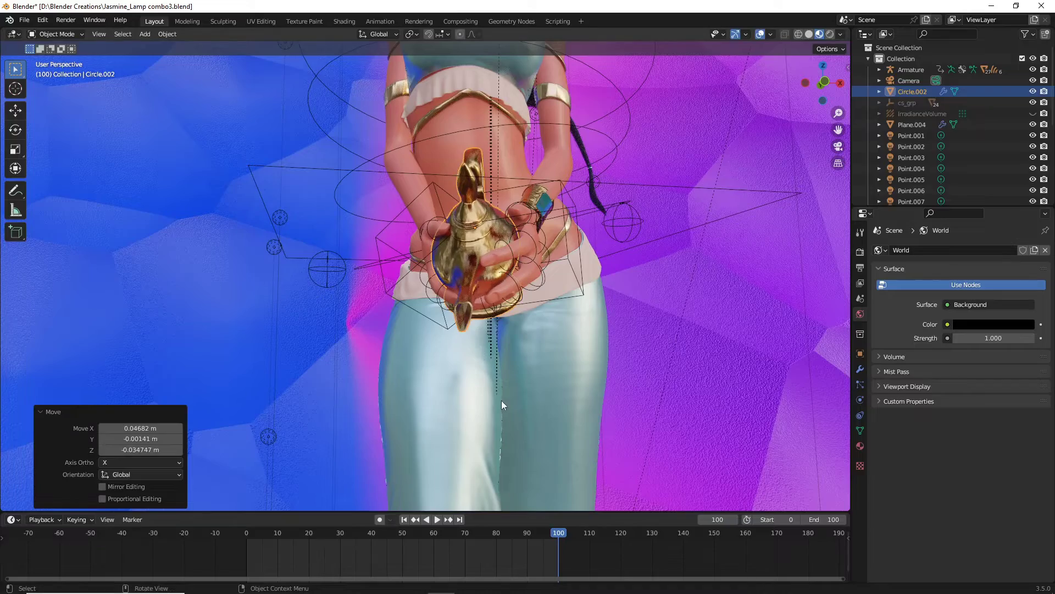
- Check the lamp placement from angled views, then reselect the golden lamp
left_click(612, 319)
scroll(611, 319, "down", 5)
mouse_move(611, 319)
middle_mouse_down()
mouse_move(530, 333)
mouse_move(670, 331)
mouse_move(627, 329)
middle_mouse_up()
scroll(627, 329, "up", 5)
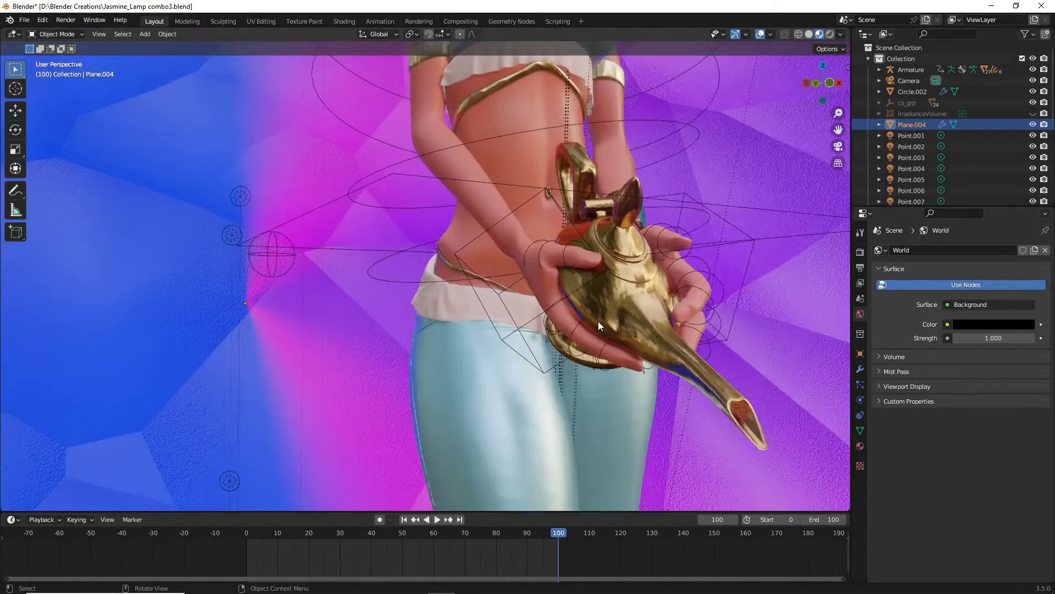
scroll(581, 309, "down", 3)
middle_click_drag(569, 301, 539, 297)
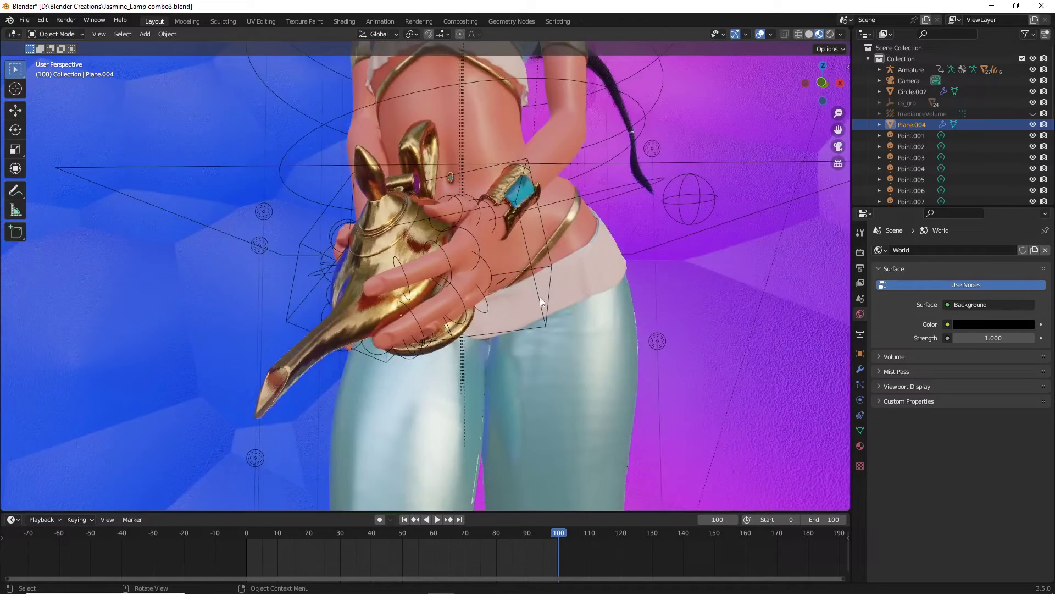
scroll(408, 253, "down", 3)
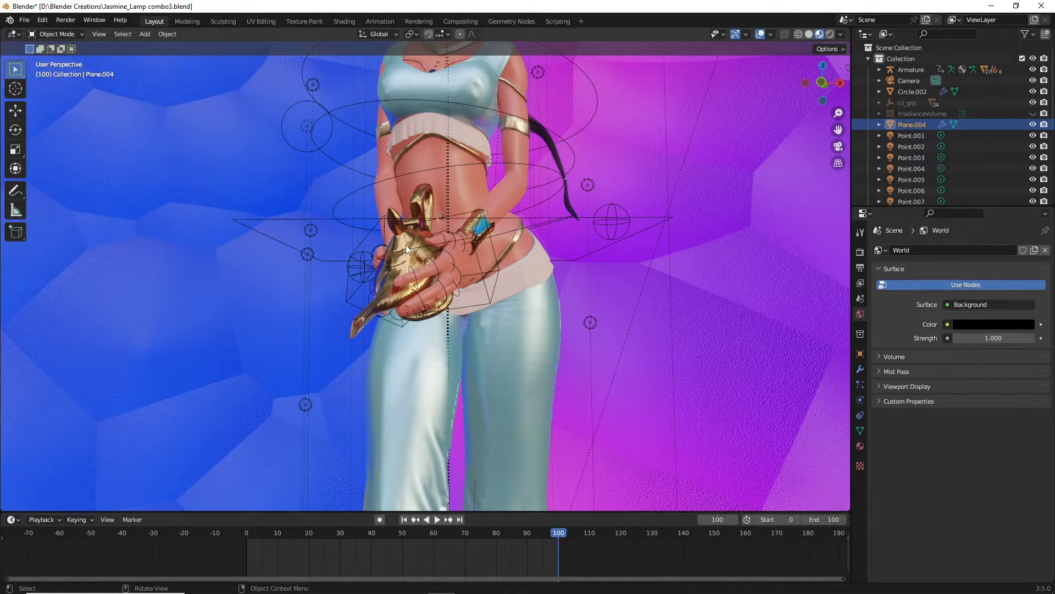
left_click(407, 249)
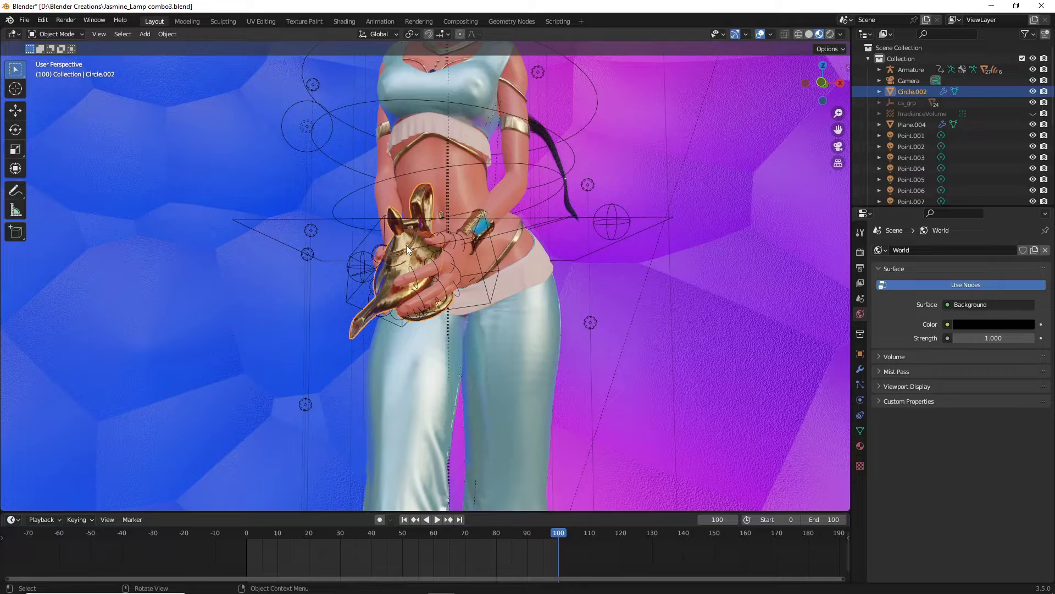
scroll(503, 276, "down", 4)
scroll(557, 351, "up", 5)
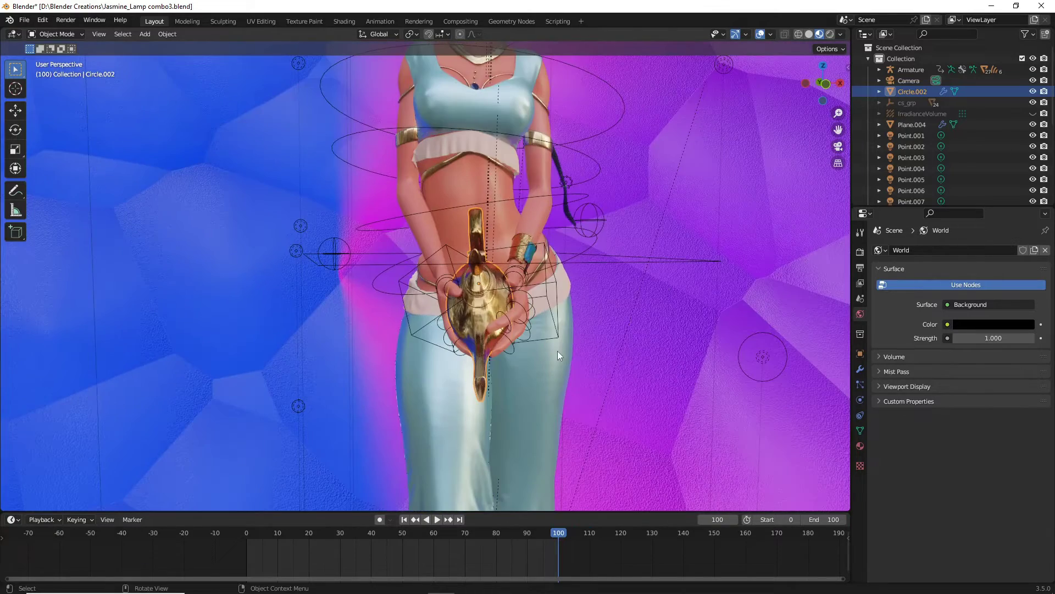
middle_click_drag(557, 351, 511, 351)
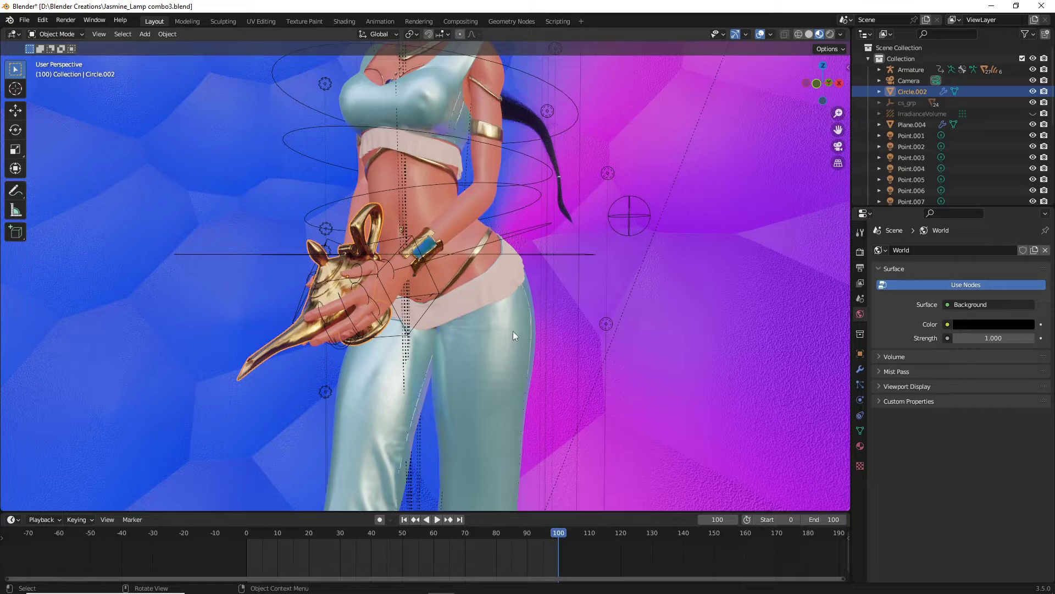
- Add a new armature, Armature.001, and move it beside the golden lamp
key("shift+a")
left_click(512, 331)
scroll(509, 343, "down", 4)
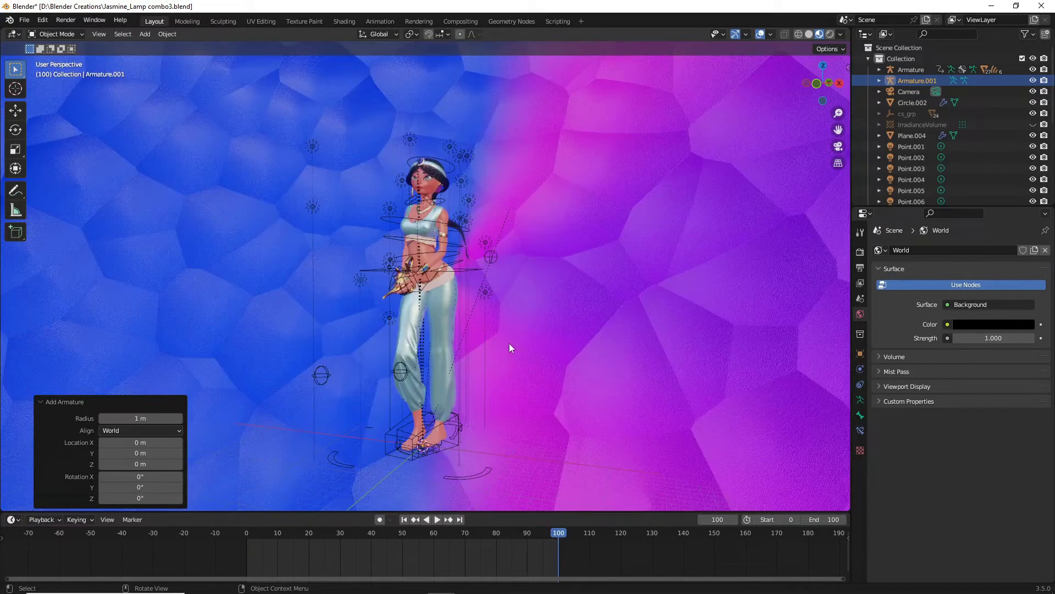
middle_click_drag(563, 390, 602, 397)
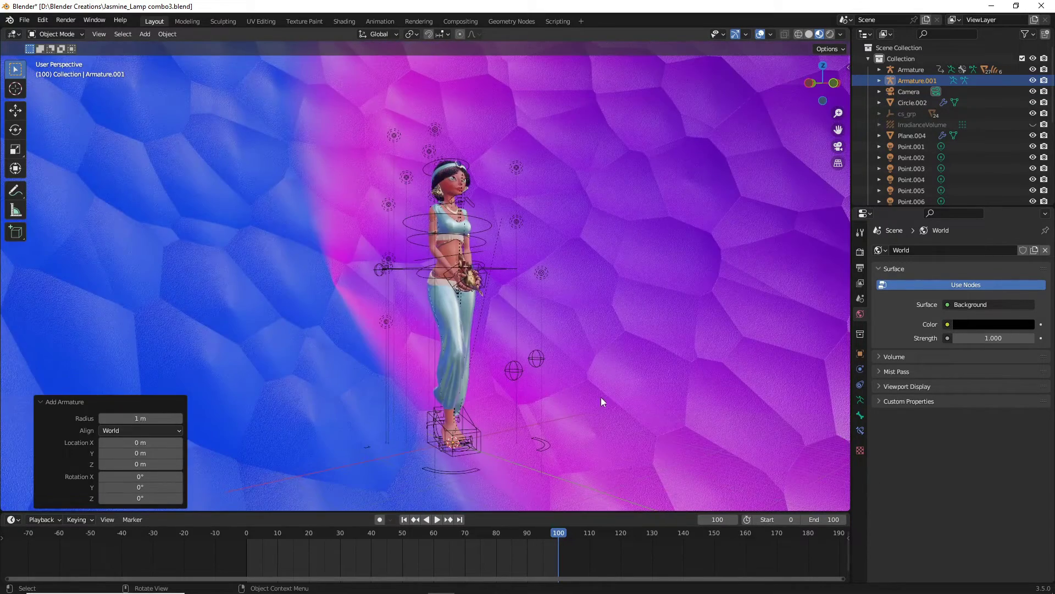
key("g")
left_click(662, 324)
scroll(691, 374, "up", 3)
middle_click_drag(691, 374, 570, 387)
scroll(650, 372, "down", 3)
scroll(569, 386, "up", 4)
key("g")
left_click(496, 328)
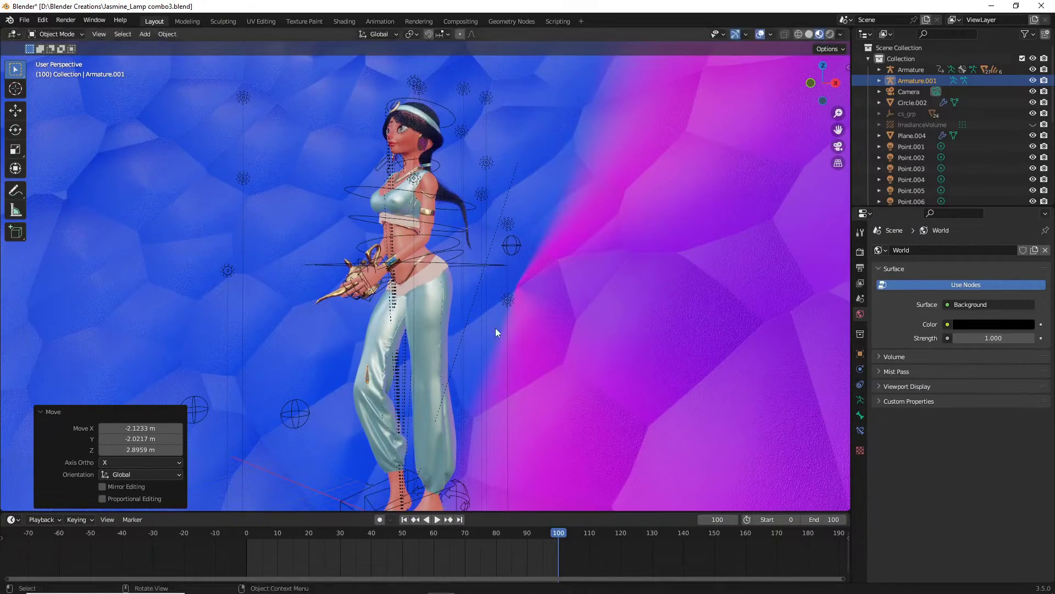
- Scale Armature.001 to 2.510 and move its bone onto the lamp at the hands
key("s")
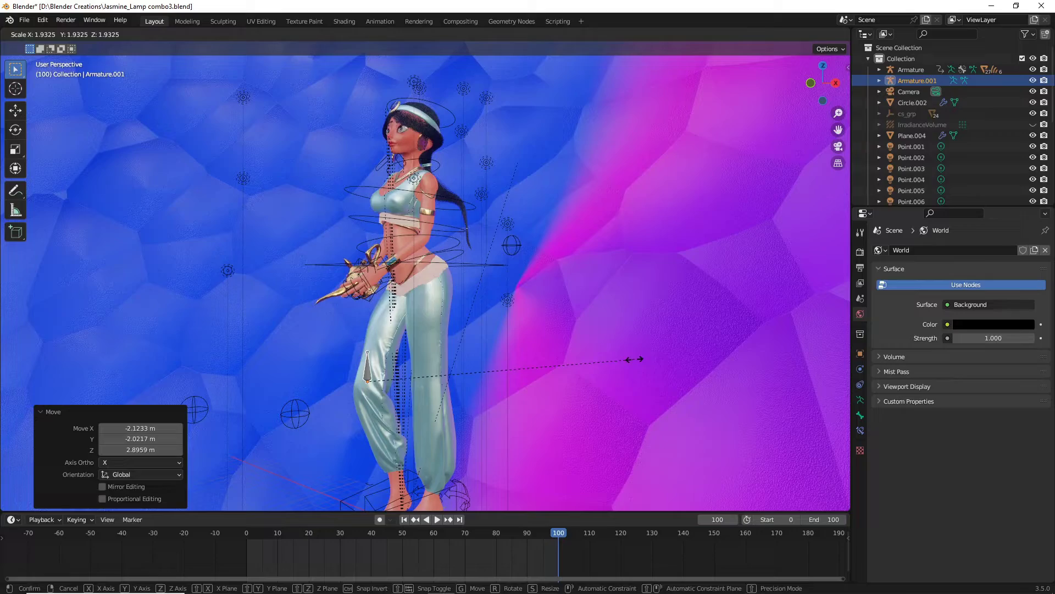
right_click(632, 358)
key("s")
left_click(31, 372)
scroll(352, 387, "up", 1)
middle_click_drag(353, 388, 409, 390)
key("g")
left_click(495, 303)
middle_click_drag(494, 304, 516, 309)
key("g")
left_click(378, 315)
scroll(528, 311, "up", 3)
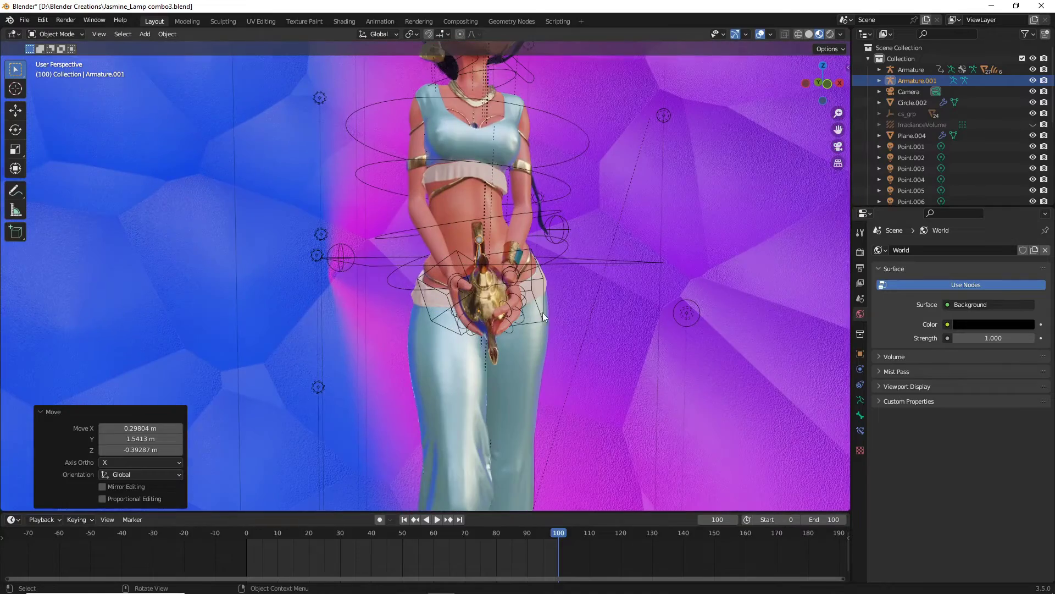
- Cancel a bone rotation, switch to Solid shading with X-Ray on, and view the character side-on
key("r")
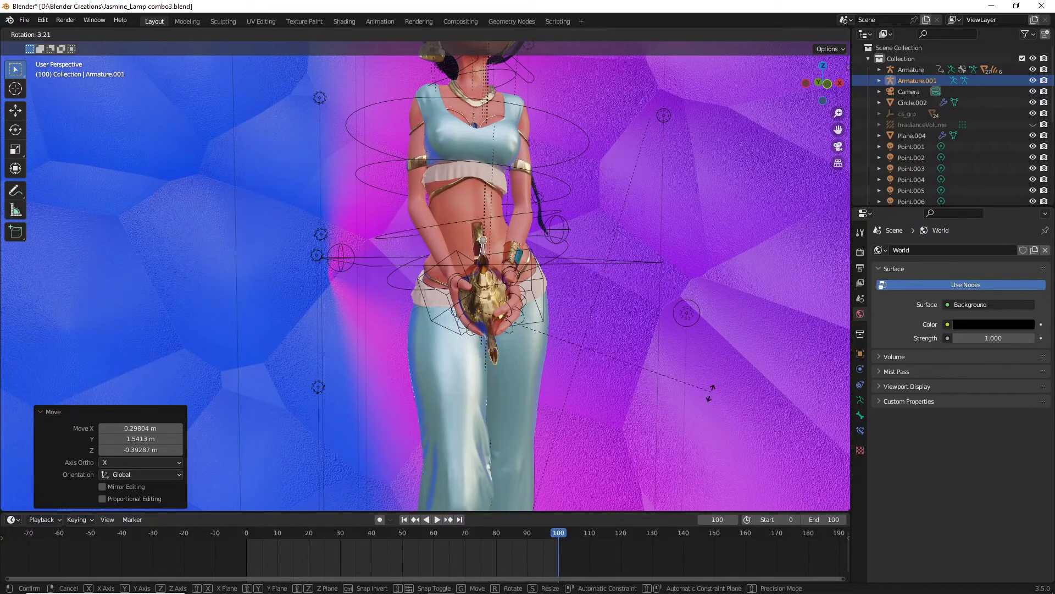
right_click(570, 281)
middle_click_drag(591, 311, 542, 322)
left_click(808, 35)
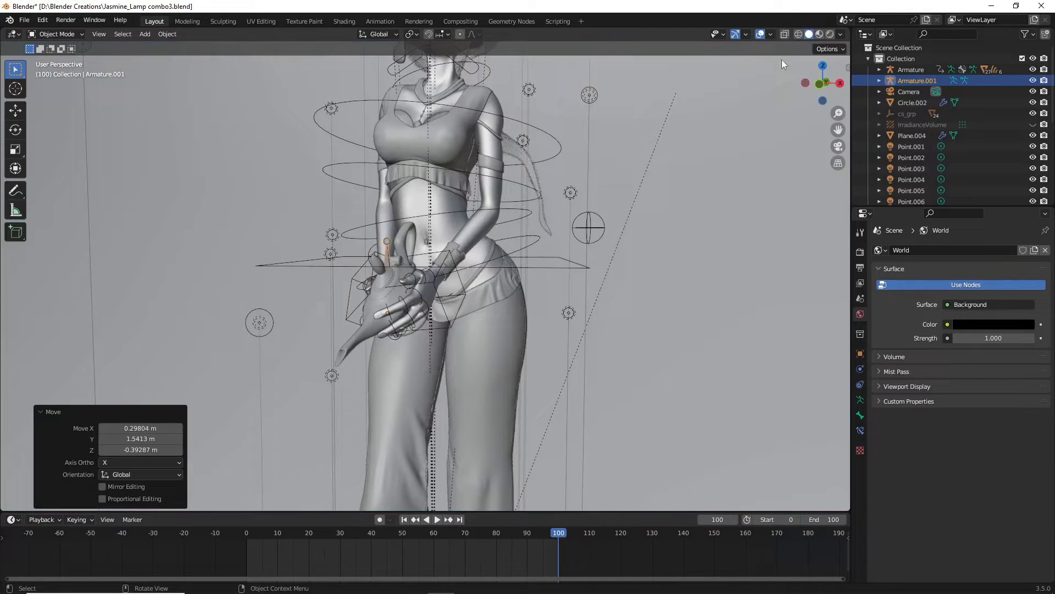
left_click(786, 34)
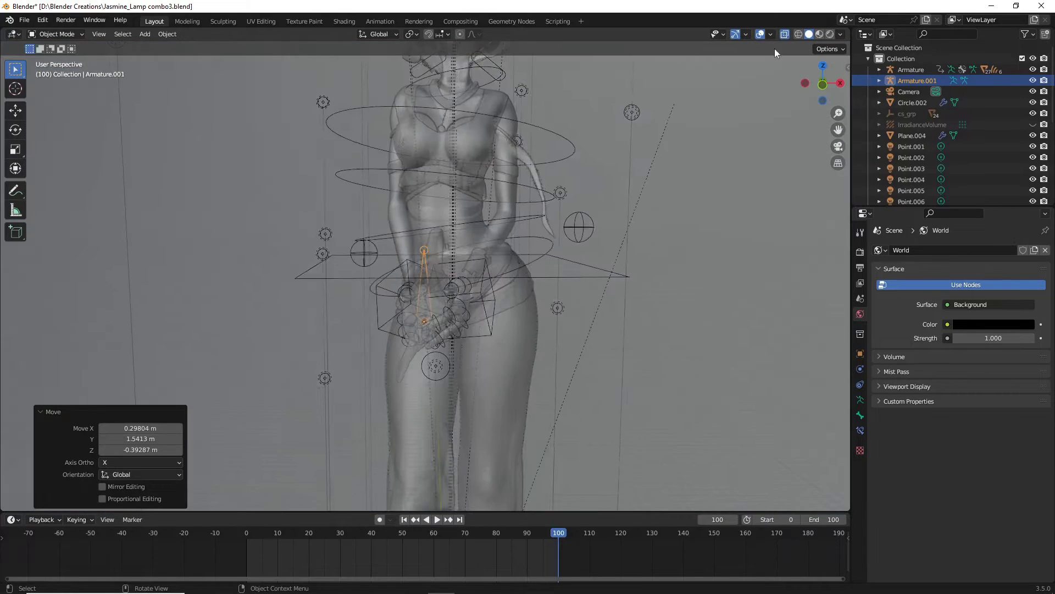
middle_click_drag(572, 300, 613, 277)
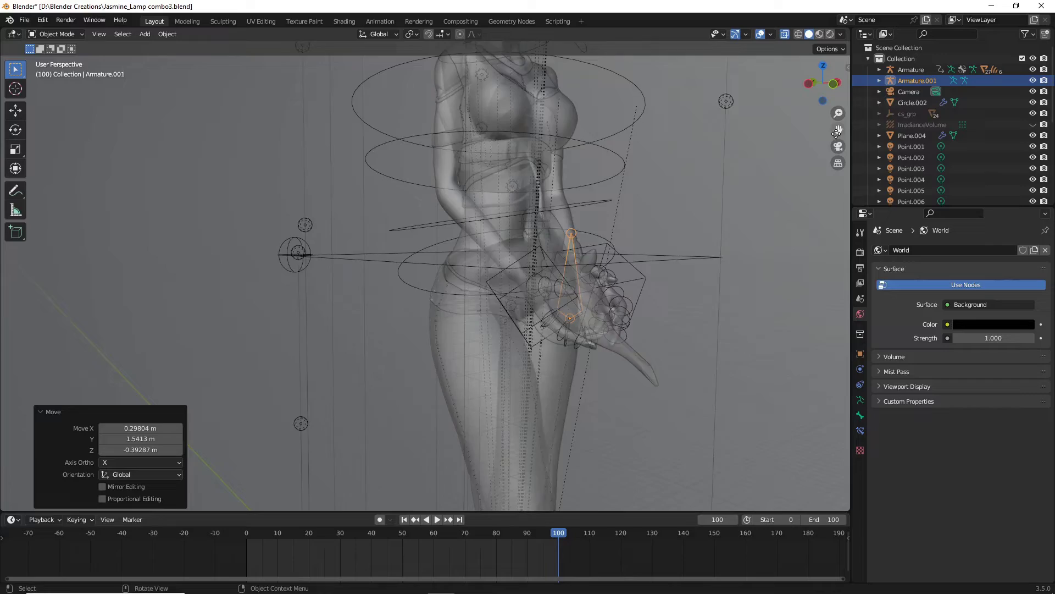
left_click_drag(837, 132, 734, 96)
scroll(706, 212, "up", 1)
middle_click_drag(676, 228, 718, 233)
- Nudge Armature.001 until its bone sits inside the golden lamp
key("g")
left_click(723, 232)
key("g")
left_click(655, 230)
key("g")
left_click(563, 251)
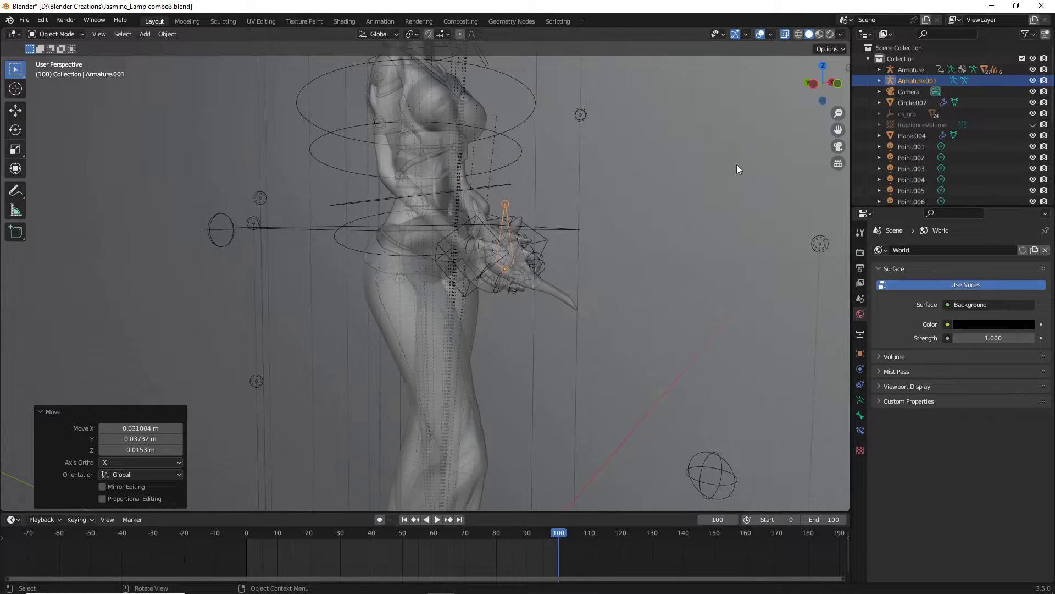
scroll(642, 248, "down", 5)
middle_click_drag(642, 248, 584, 258)
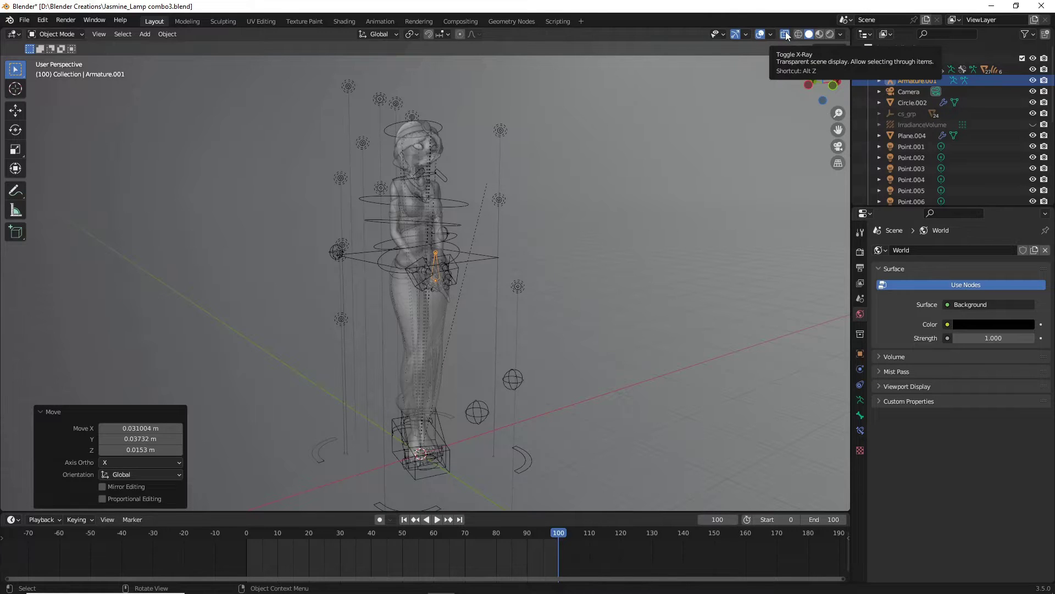
- Turn X-Ray off and select the golden lamp together with the new bone
scroll(645, 245, "up", 4)
left_click(621, 247)
scroll(622, 246, "up", 4)
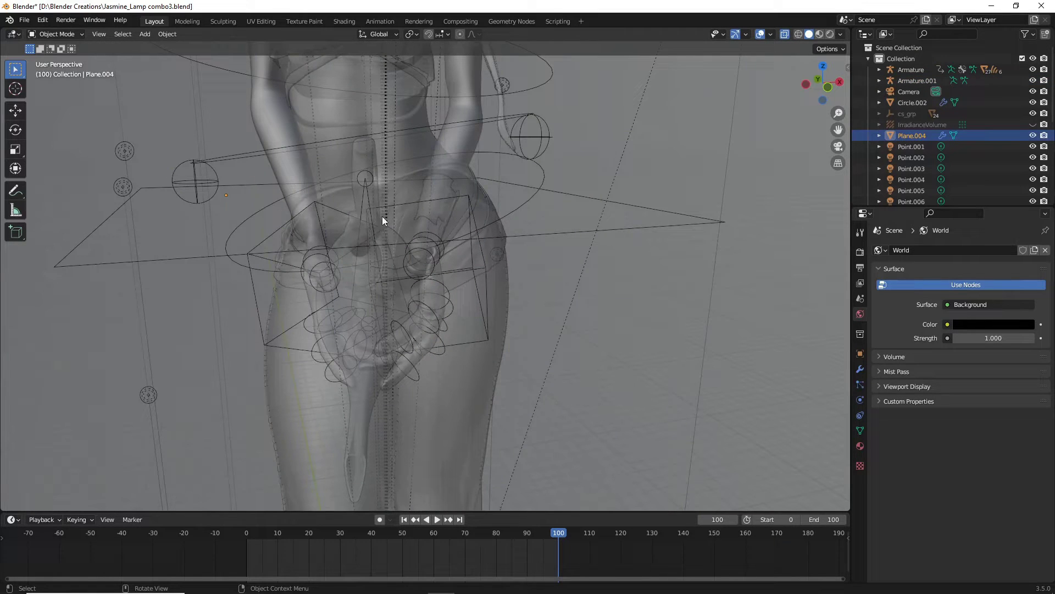
left_click(369, 193)
left_click(368, 193)
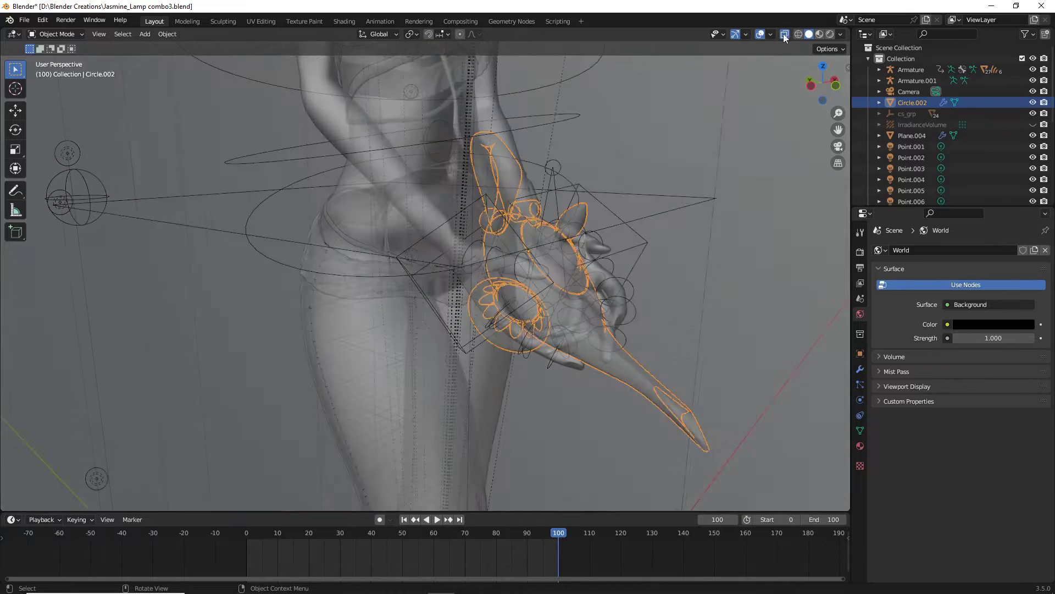
left_click(784, 34)
middle_click_drag(712, 199, 680, 206)
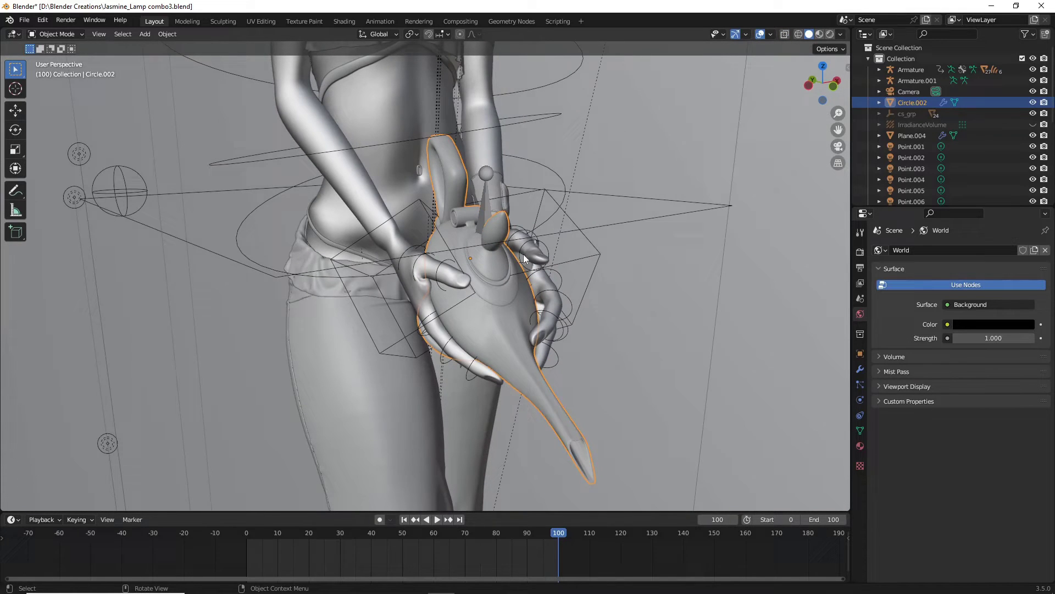
left_click(486, 206, "shift")
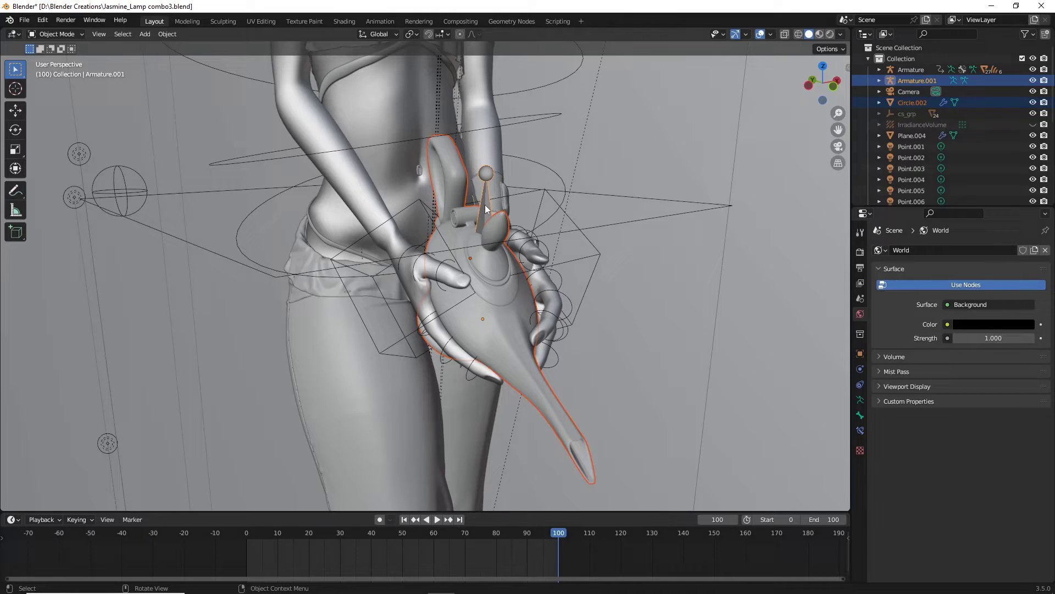
- Parent the lamp to Armature.001 via Parent > Object and test-move the rig
right_click(486, 208)
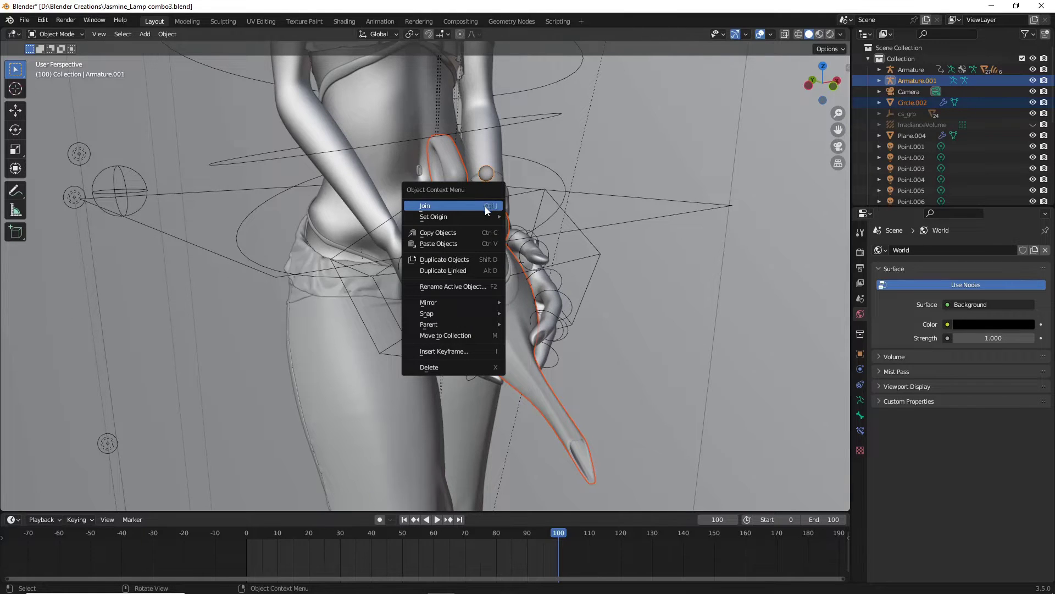
mouse_move(474, 324)
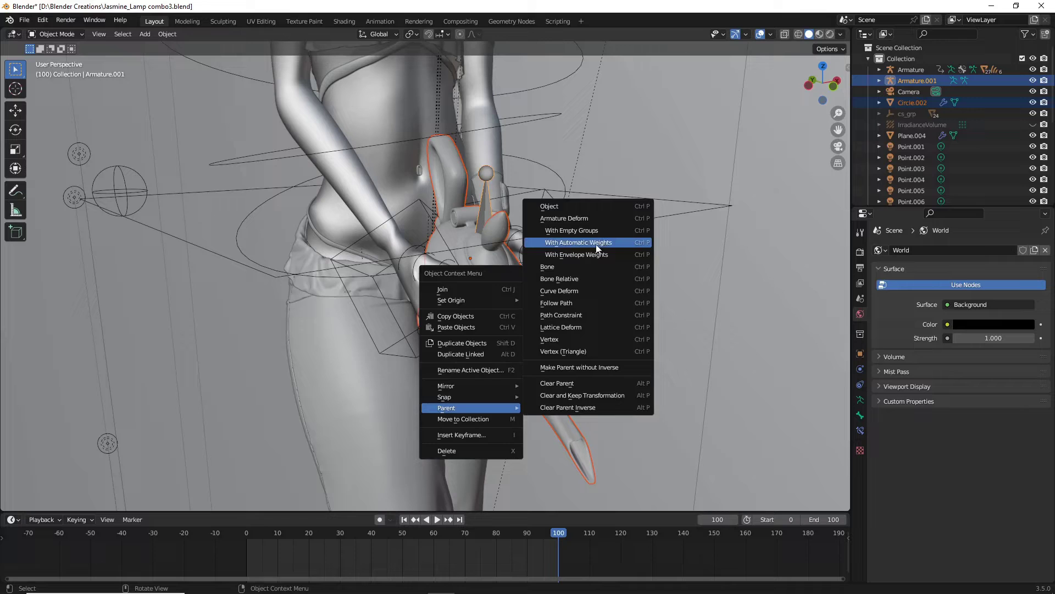
left_click(572, 206)
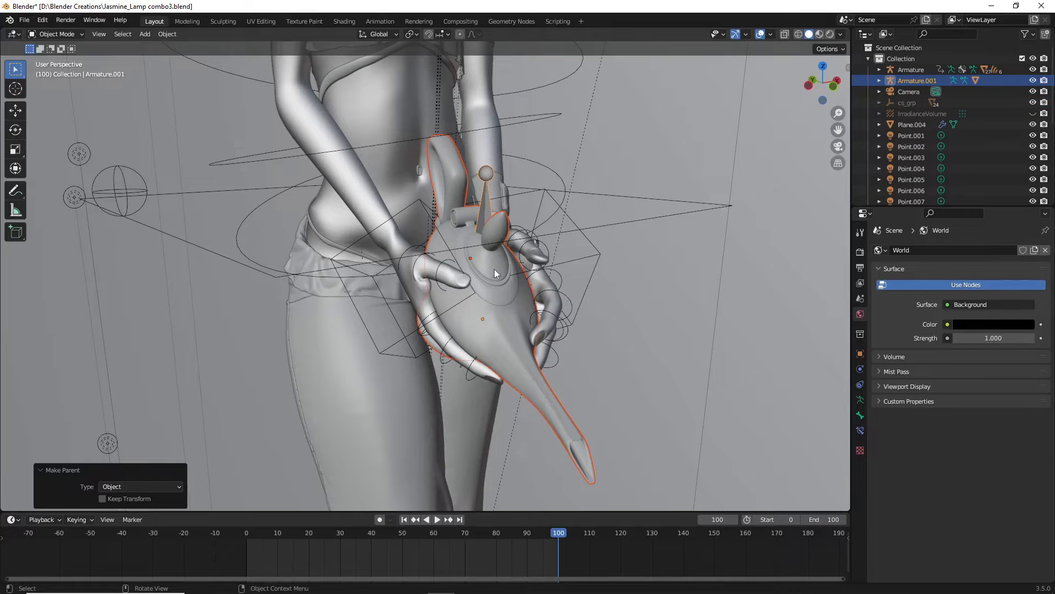
left_click(490, 210)
key("g")
right_click(546, 193)
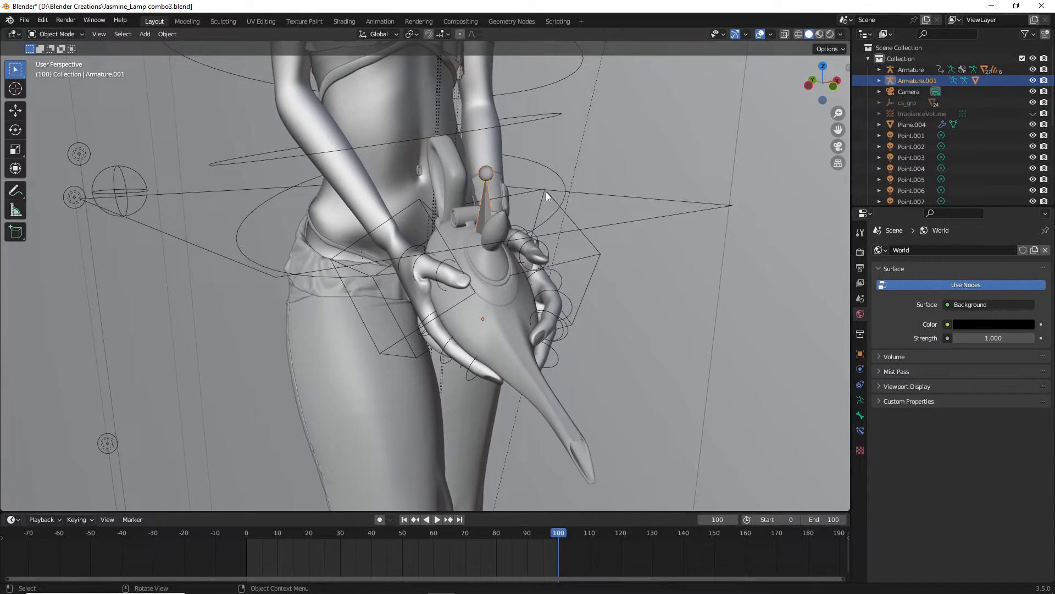
key("g")
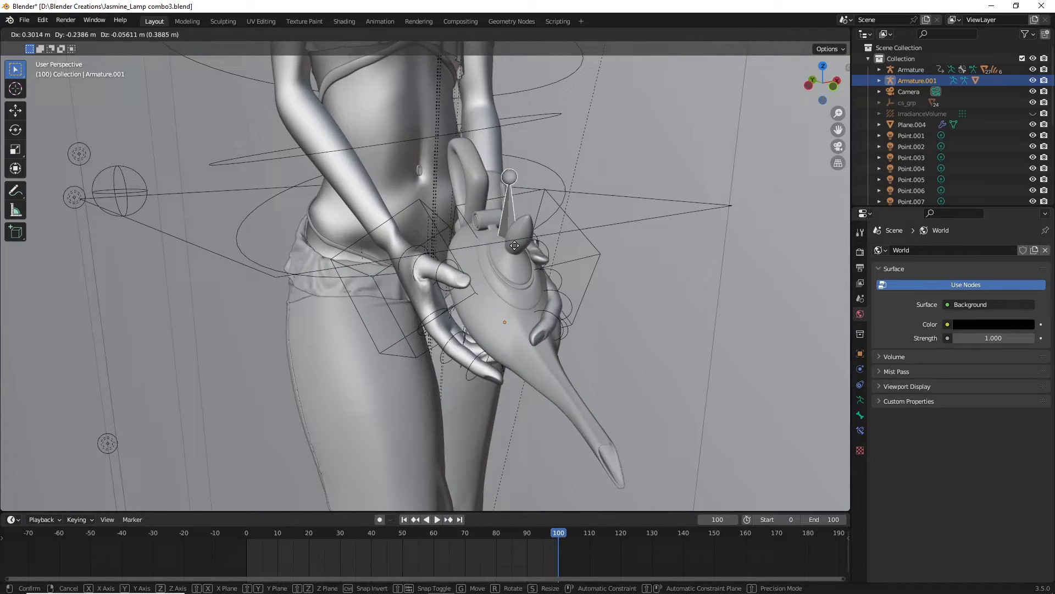
right_click(559, 248)
- Reselect Armature.001 from other angles and test-move it, cancelling so the lamp stays in the hands
scroll(538, 243, "down", 4)
middle_click_drag(536, 242, 581, 244)
key("g")
right_click(356, 270)
left_click(580, 244)
scroll(575, 244, "up", 4)
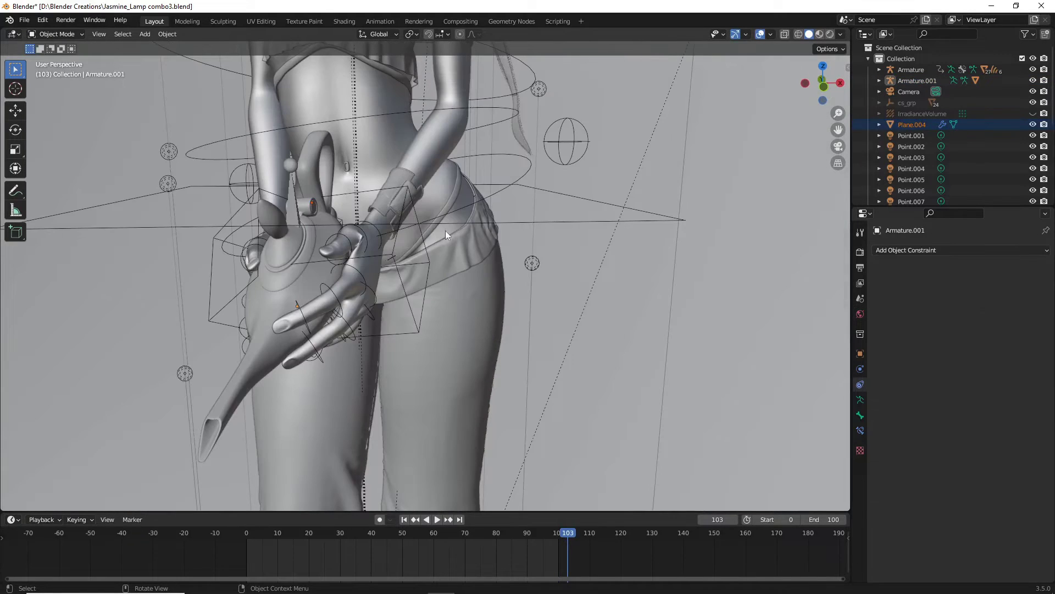
middle_click_drag(297, 192, 334, 199)
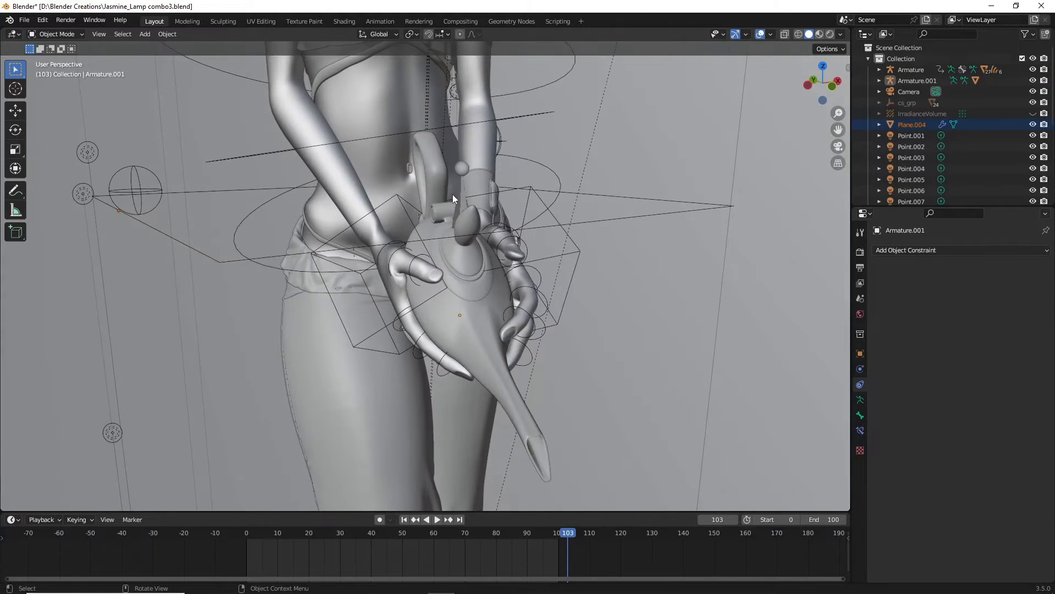
left_click(453, 195)
left_click(462, 202)
scroll(466, 210, "down", 3)
key("g")
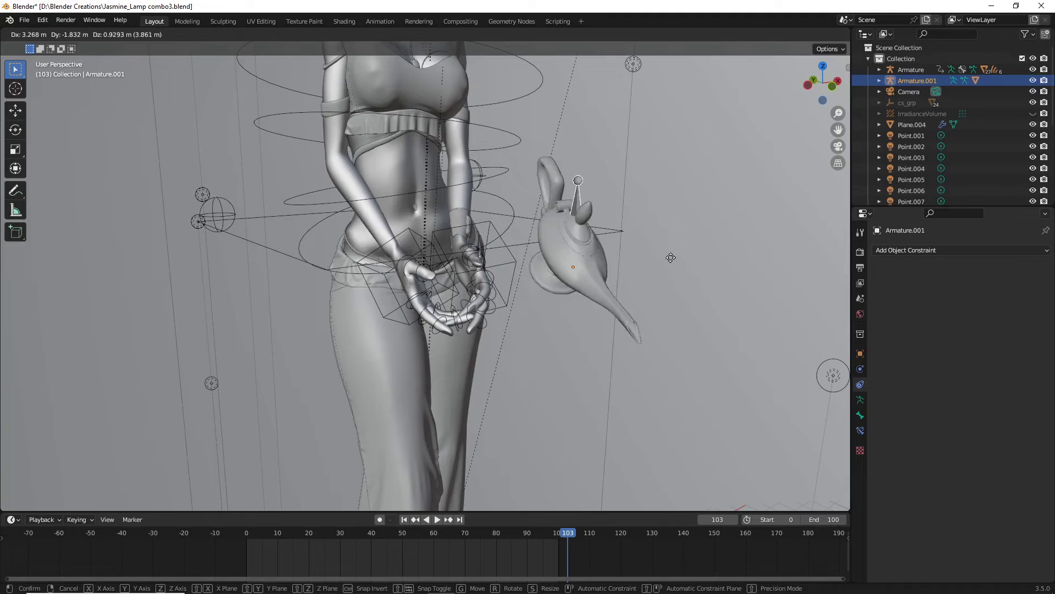
right_click(577, 255)
- Test-move the lamp rig once more, then add a Child Of constraint to Armature.001
key("g")
right_click(737, 258)
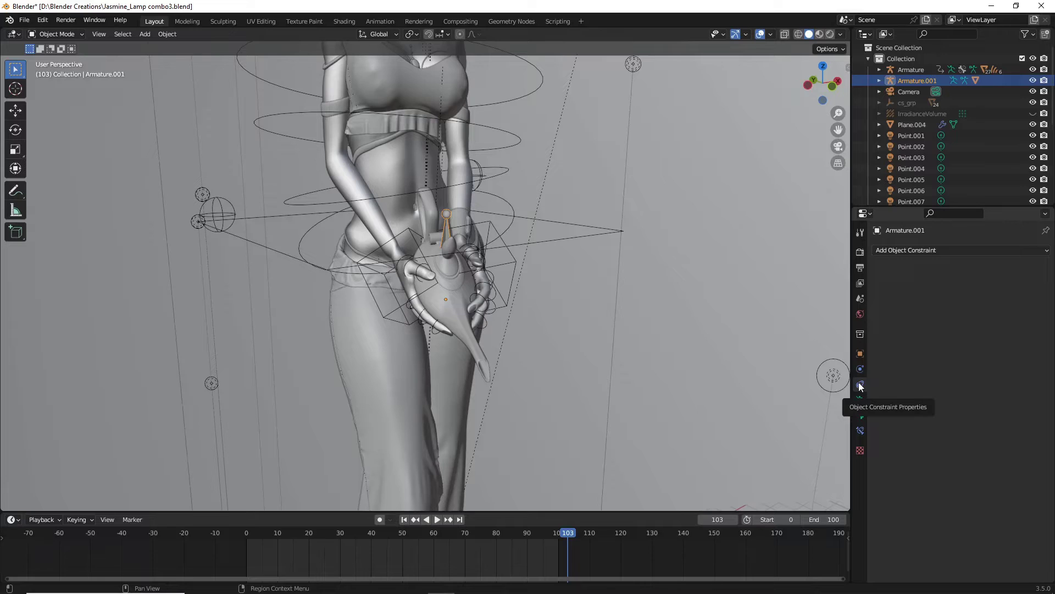
left_click(966, 248)
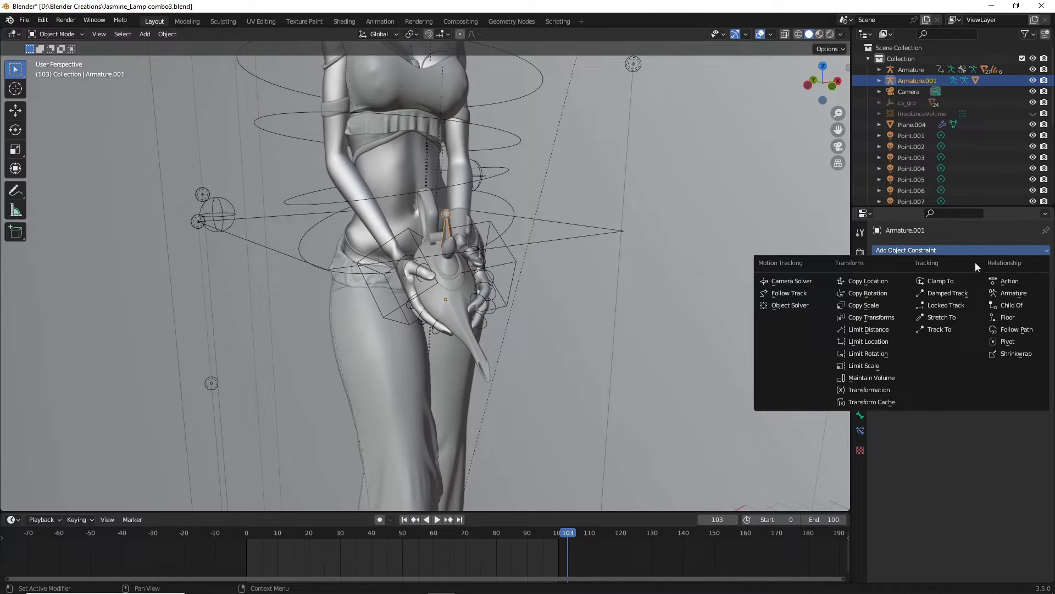
left_click(1005, 305)
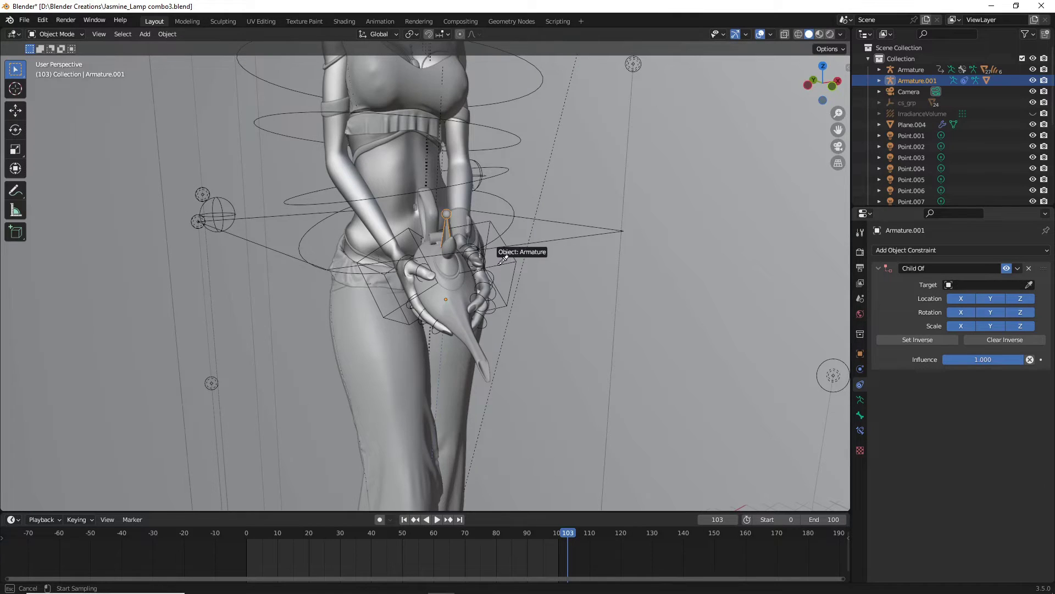
- Set the Child Of target to the character's Armature, bone mixamorig:RightHand
left_click(363, 260)
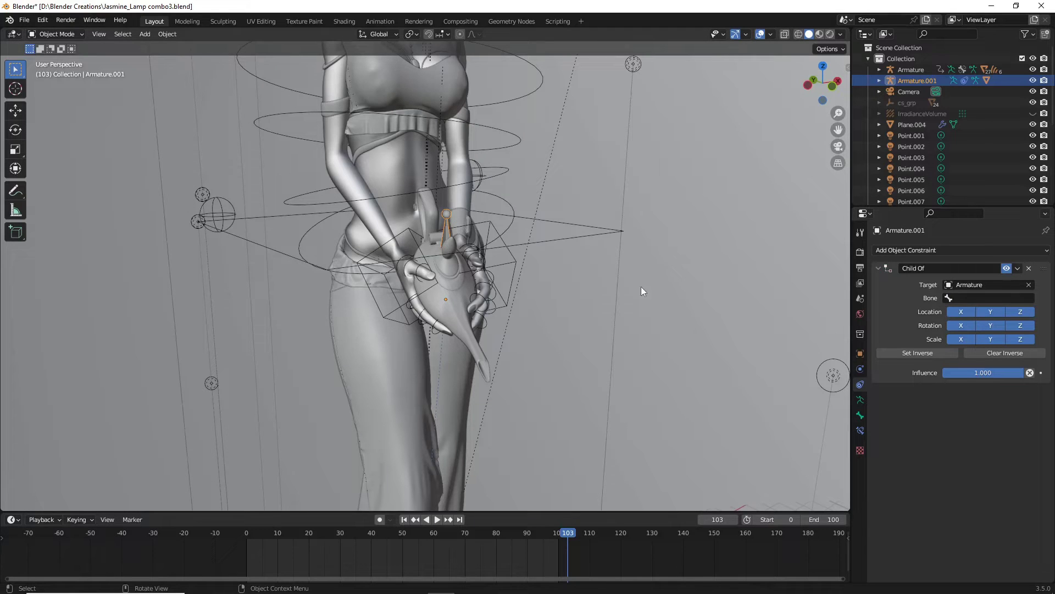
left_click(946, 299)
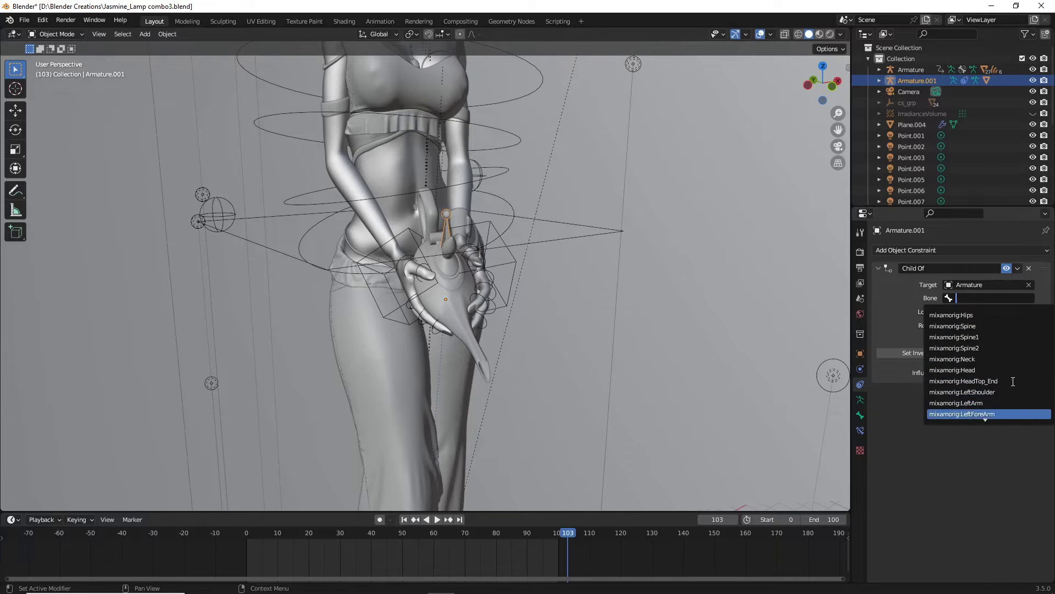
scroll(976, 410, "down", 5)
scroll(976, 410, "down", 10)
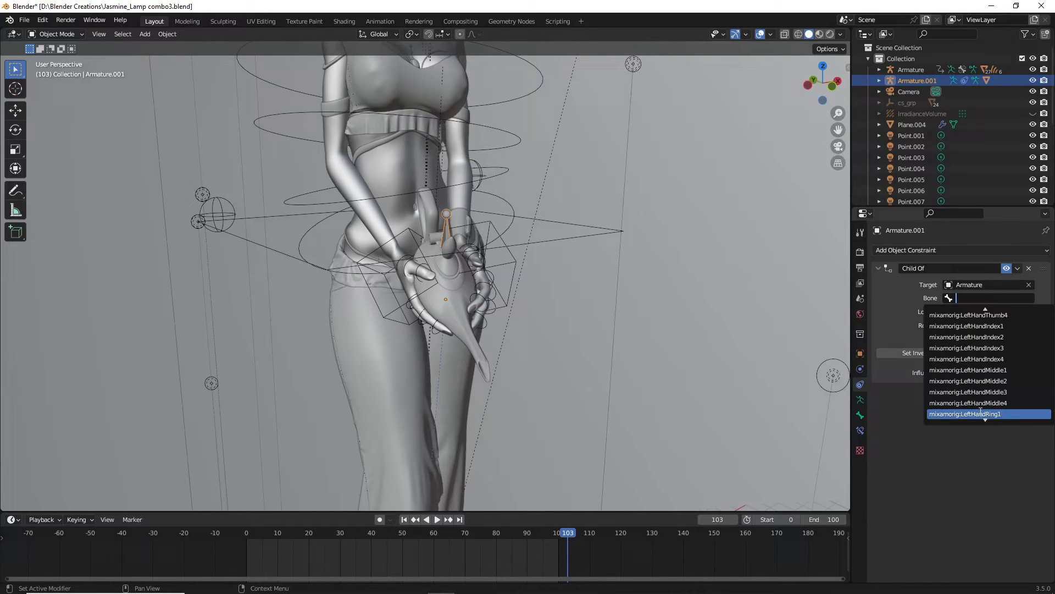
scroll(988, 408, "down", 6)
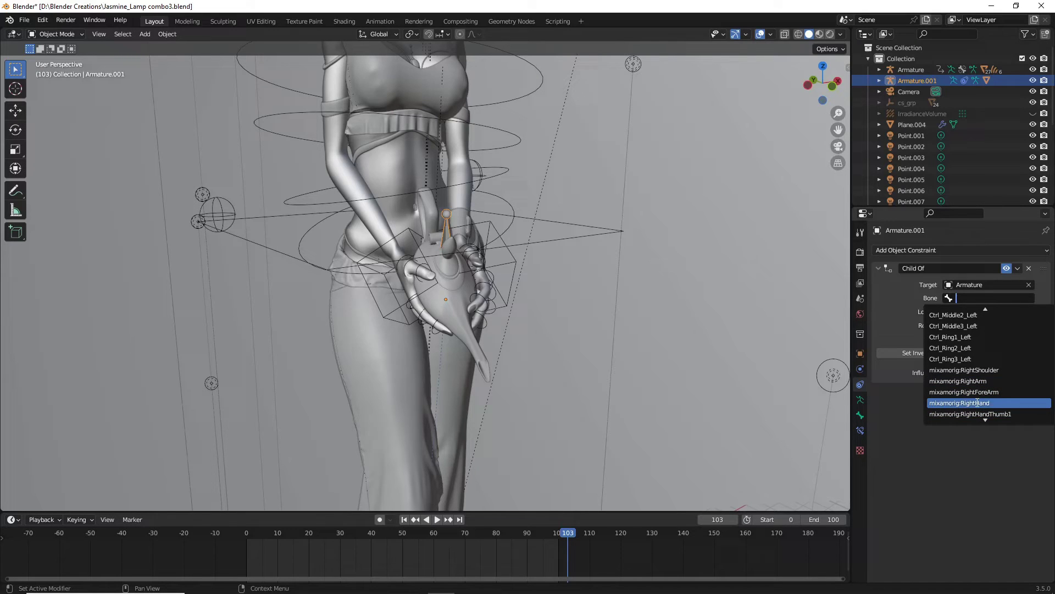
left_click(977, 403)
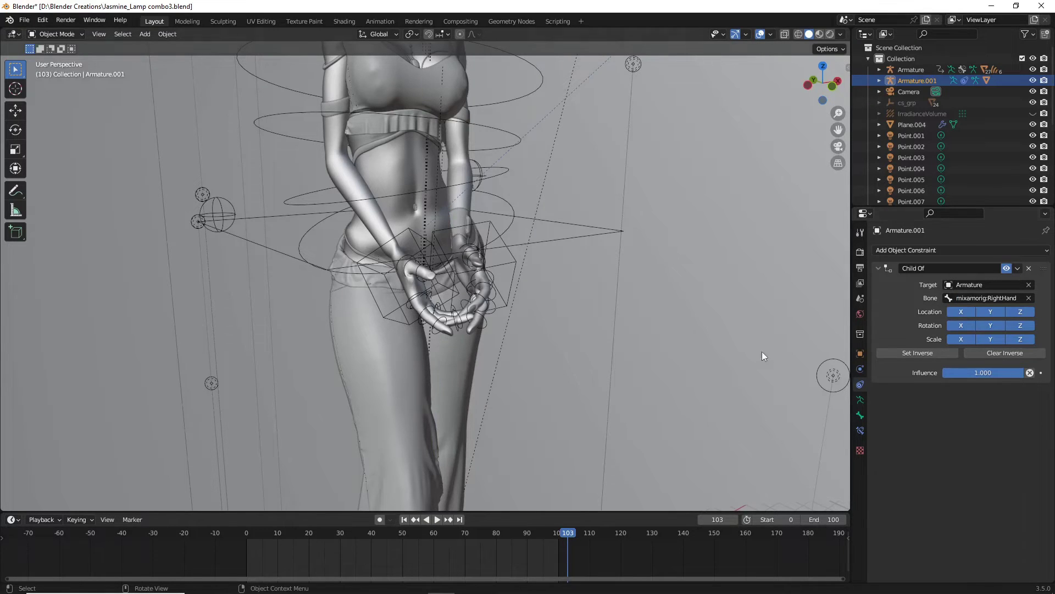
- Apply Set Inverse on the Child Of constraint and check that the lamp sits back in the hands
scroll(692, 325, "down", 5)
middle_click_drag(681, 308, 676, 318)
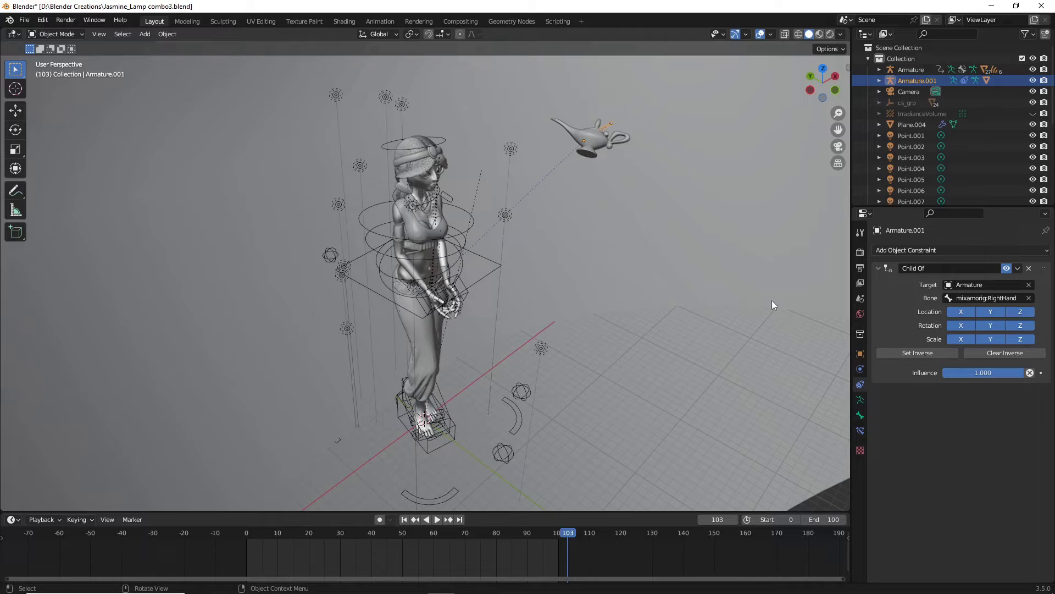
left_click(922, 353)
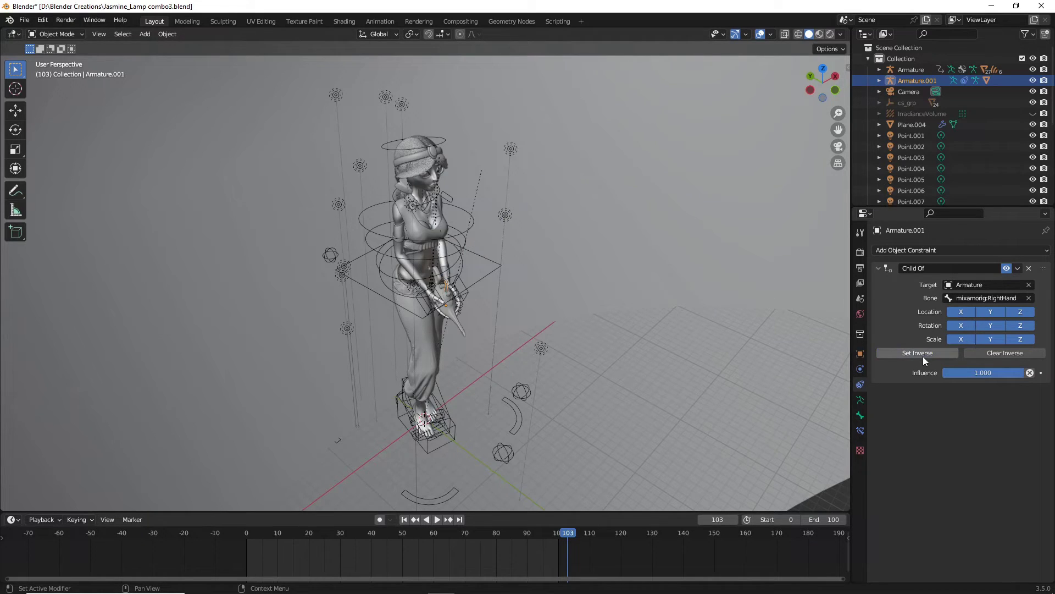
middle_click_drag(659, 328, 624, 317)
scroll(340, 341, "up", 5)
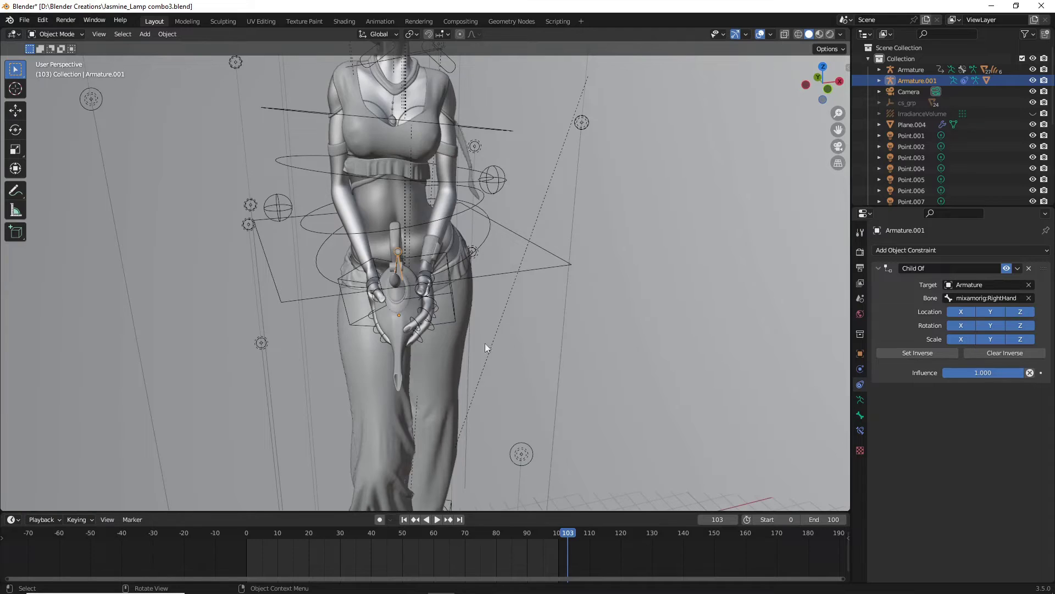
middle_click_drag(485, 343, 417, 313)
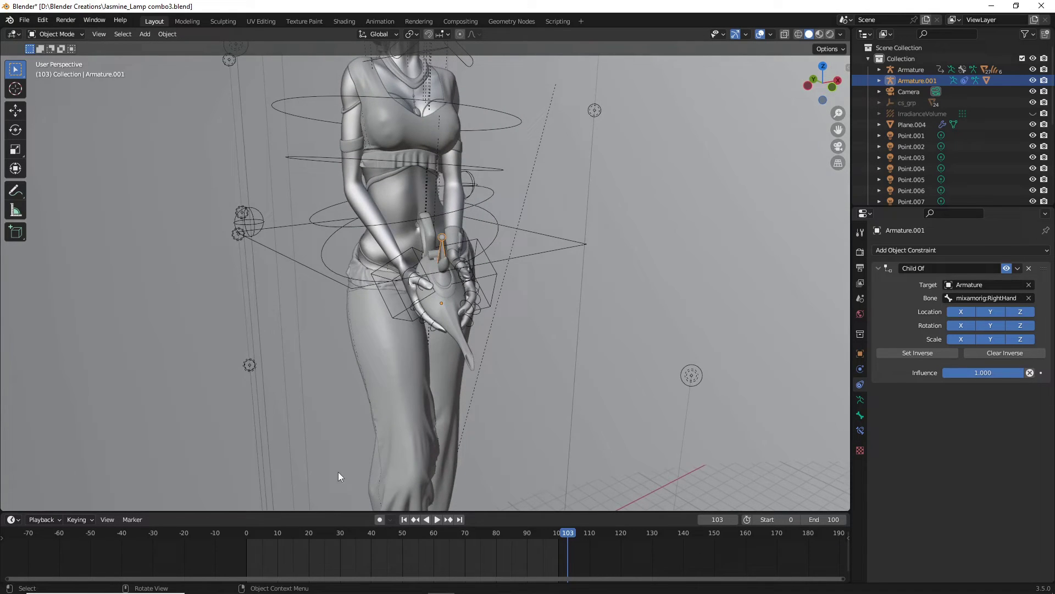
scroll(339, 473, "down", 5)
scroll(410, 387, "down", 2)
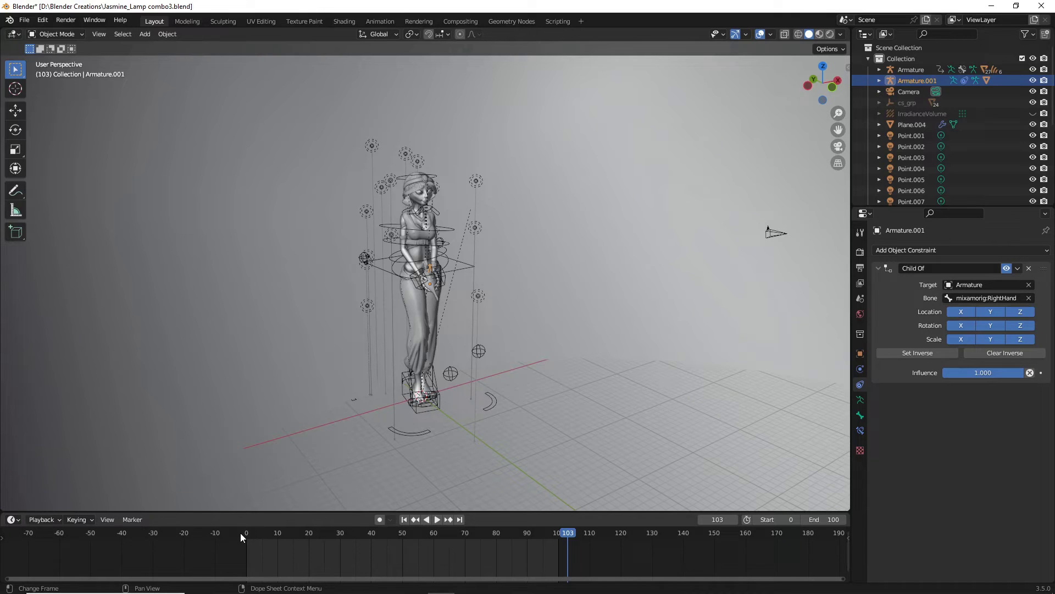
- Jump to frame 0, play the animation, and scrub to frame 47 and near 100 to watch the lamp follow
key("shift+Left")
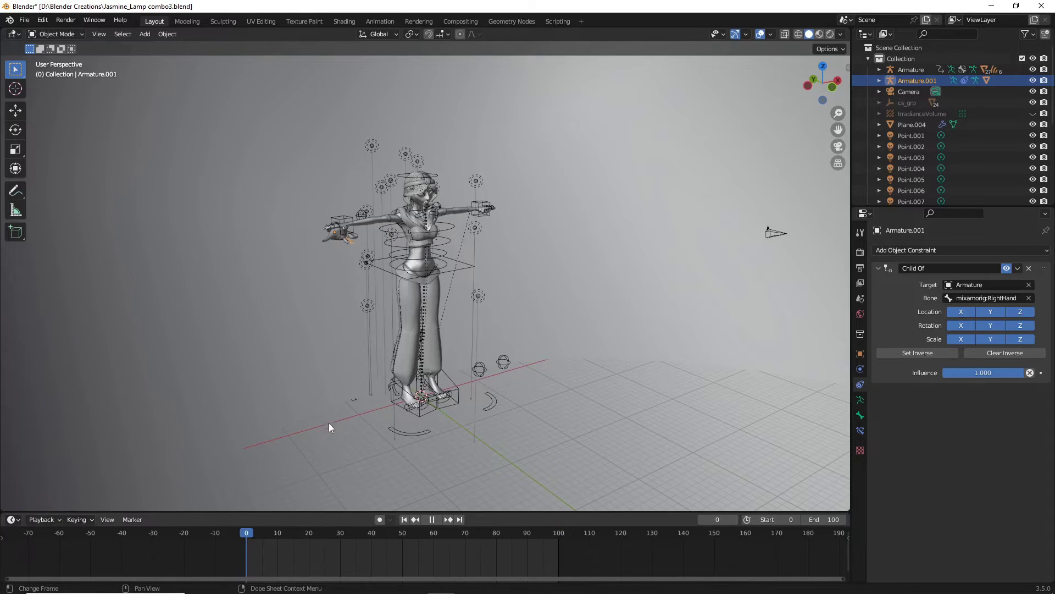
middle_click_drag(330, 424, 310, 346)
scroll(393, 421, "down", 5)
scroll(349, 437, "up", 6)
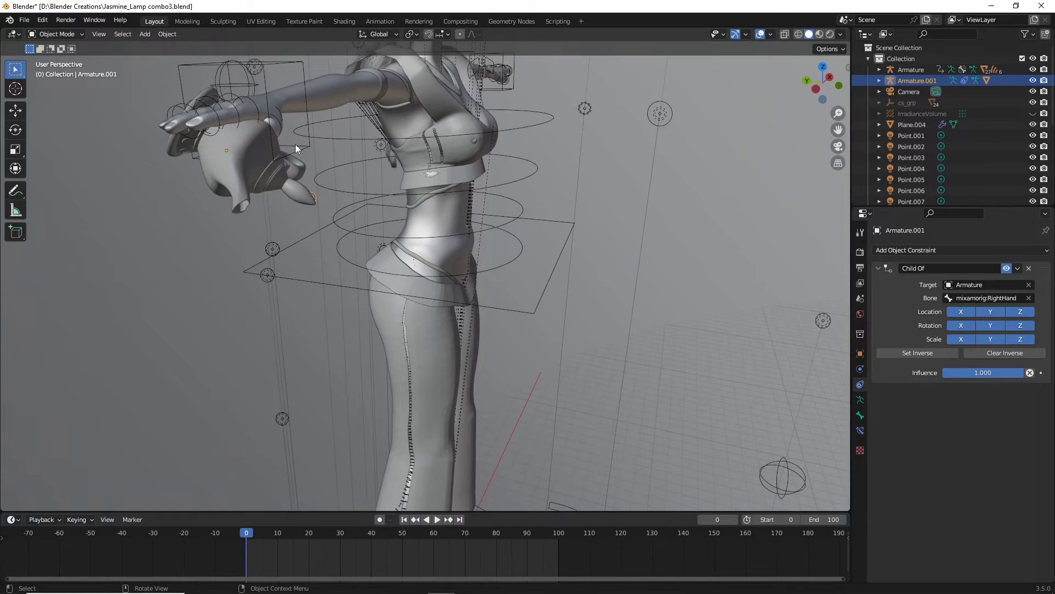
scroll(335, 203, "down", 2)
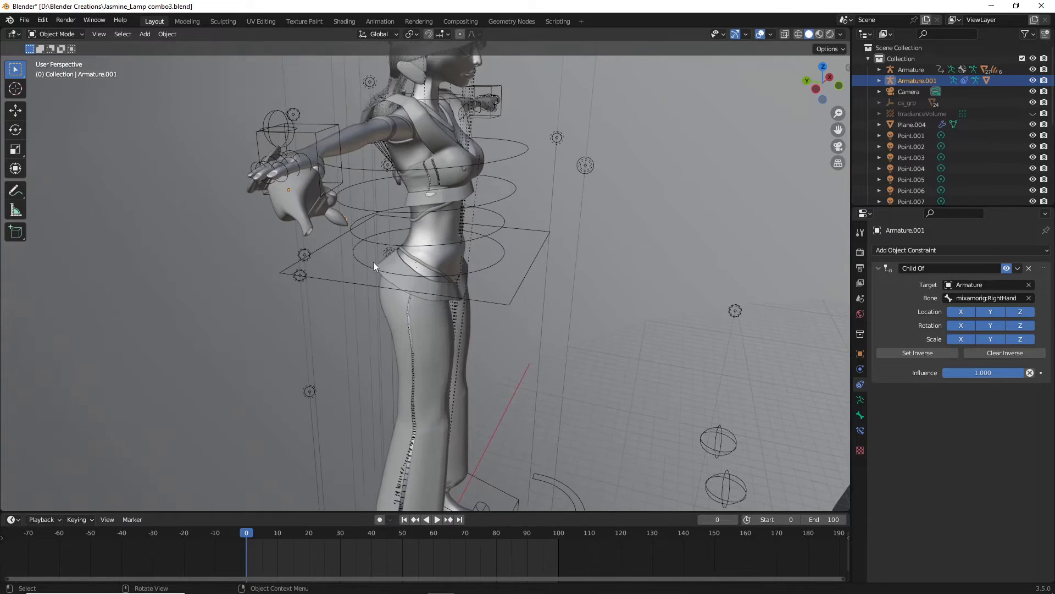
left_click(393, 536)
key("space")
middle_click_drag(390, 419, 363, 429)
key("space")
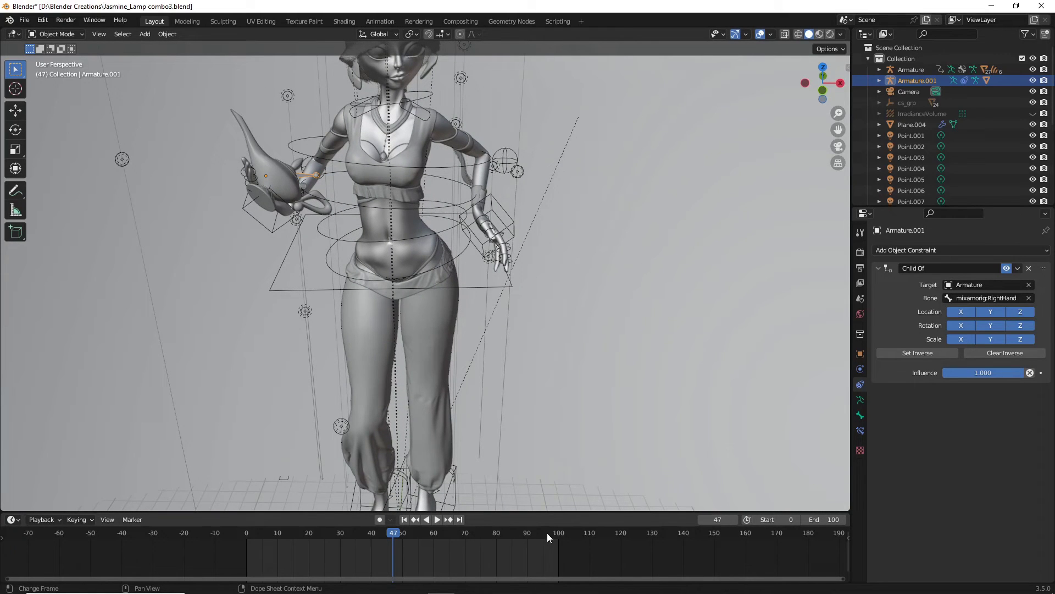
key("space")
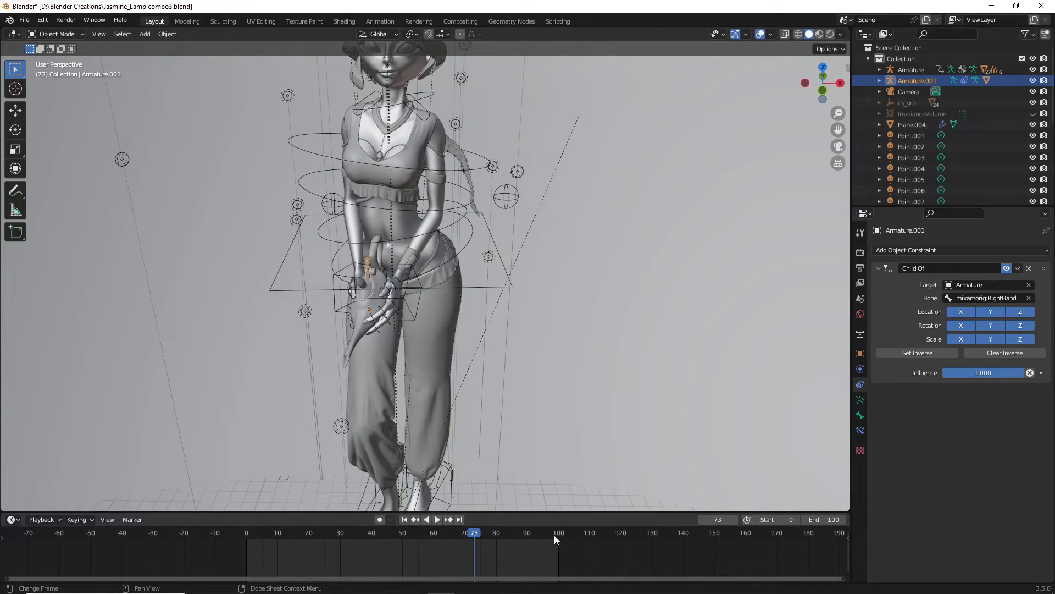
left_click(559, 536)
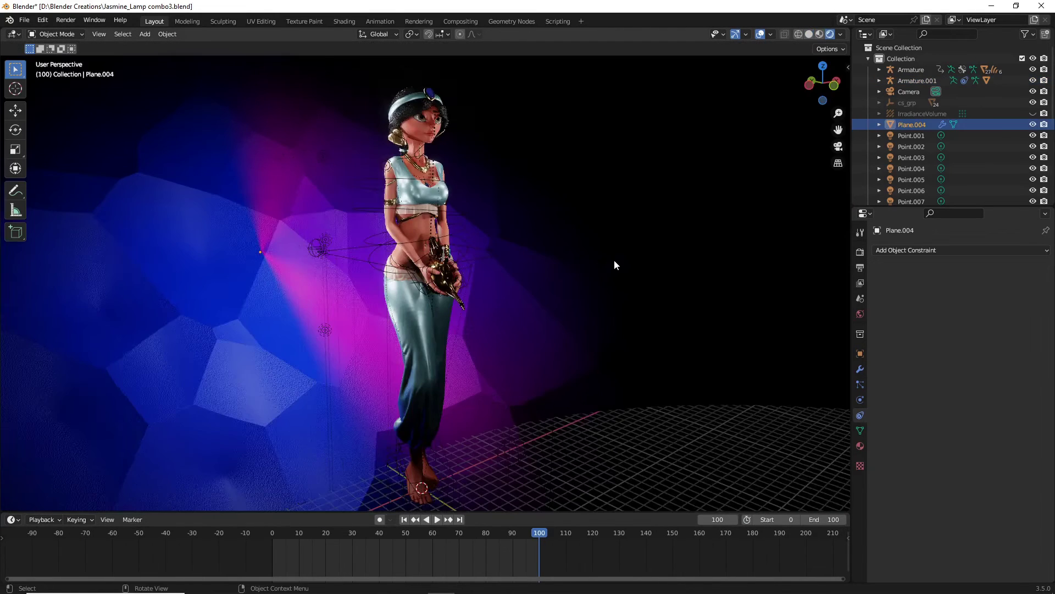
middle_click_drag(614, 260, 615, 260)
scroll(615, 260, "up", 1)
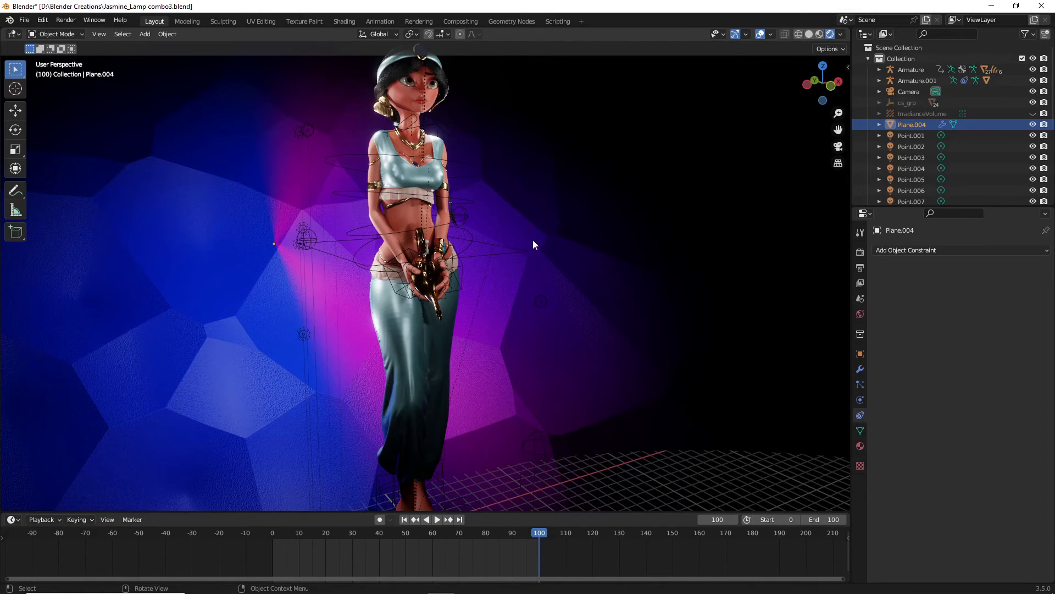
middle_click_drag(533, 240, 612, 191)
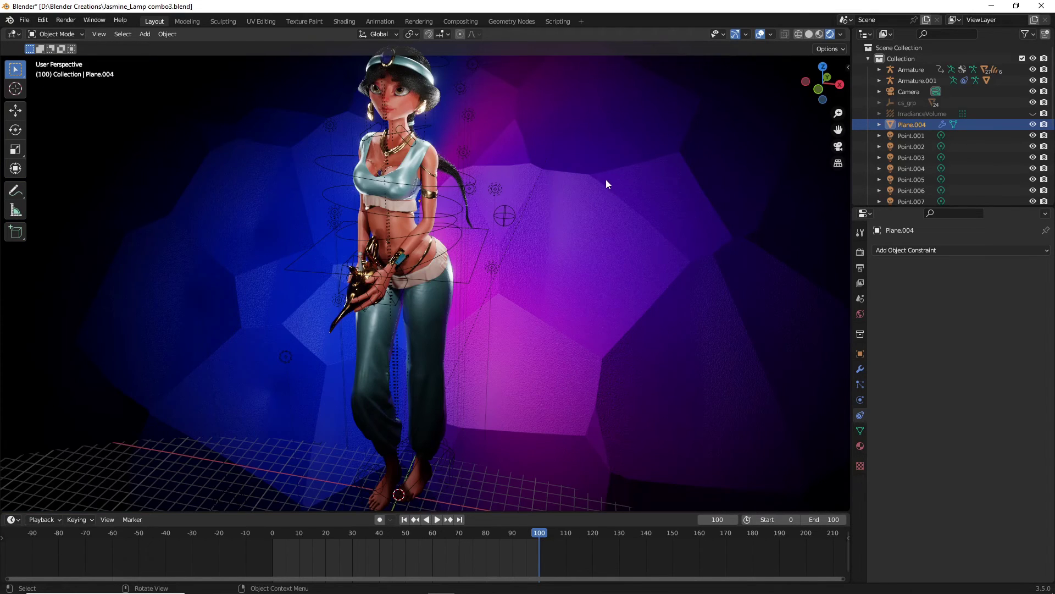